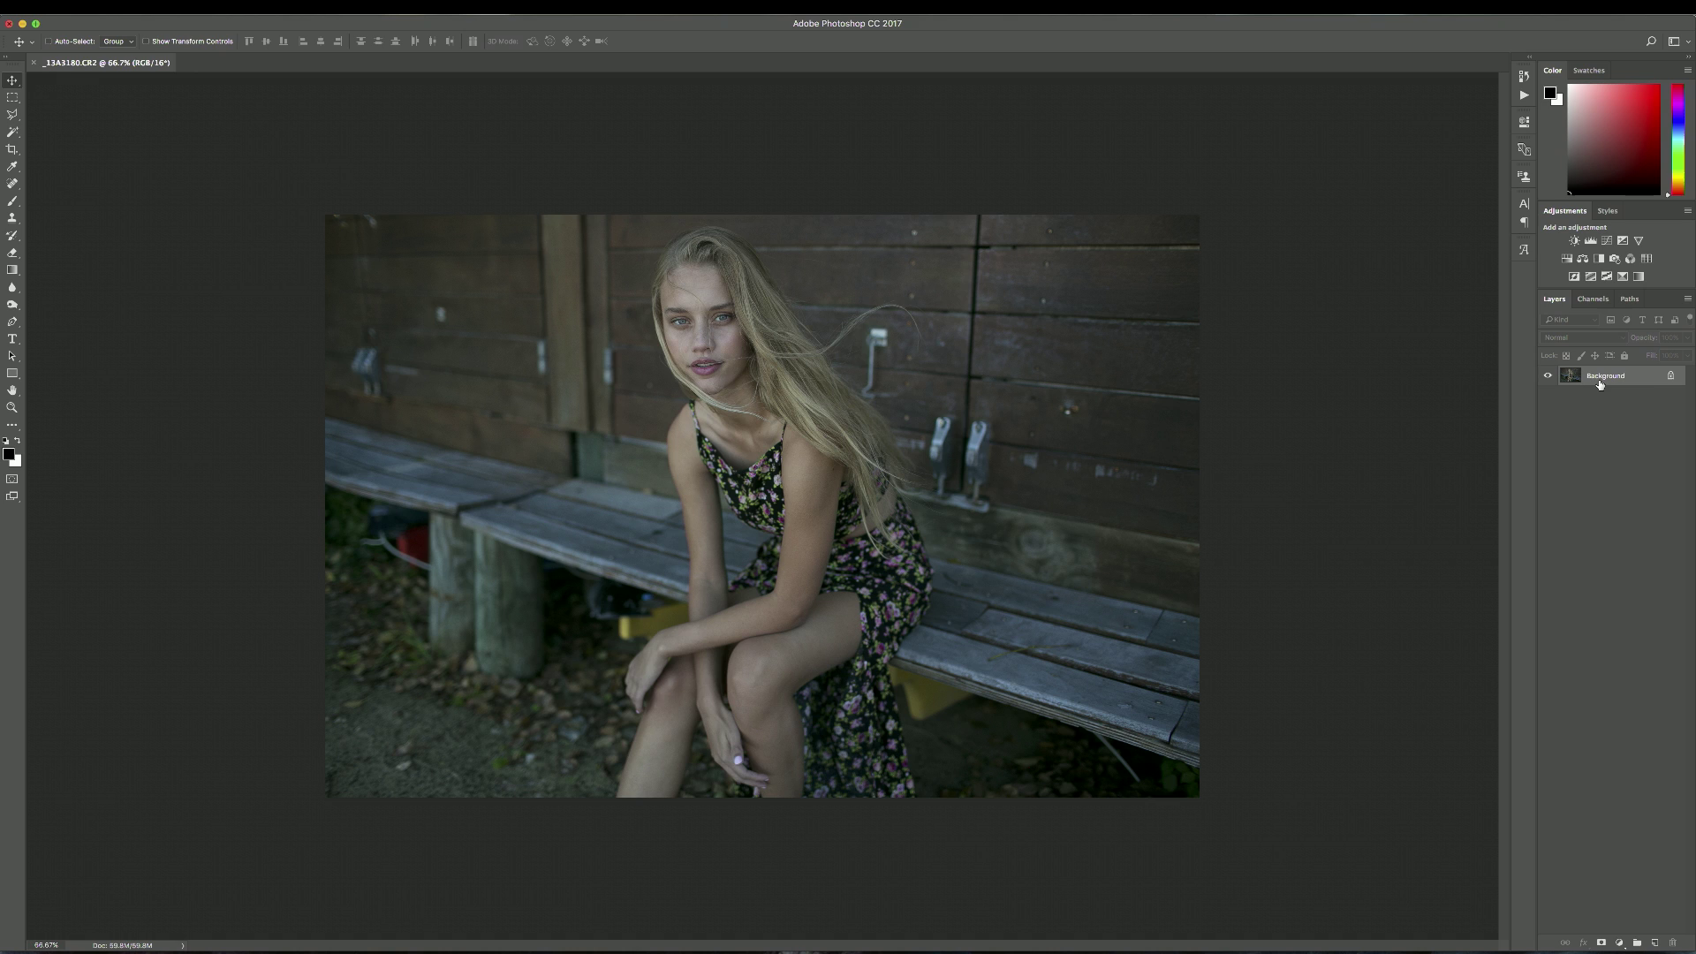
Step: Duplicate the Background layer into Background copy and toggle its visibility to compare
left_click_drag(1601, 381, 1654, 943)
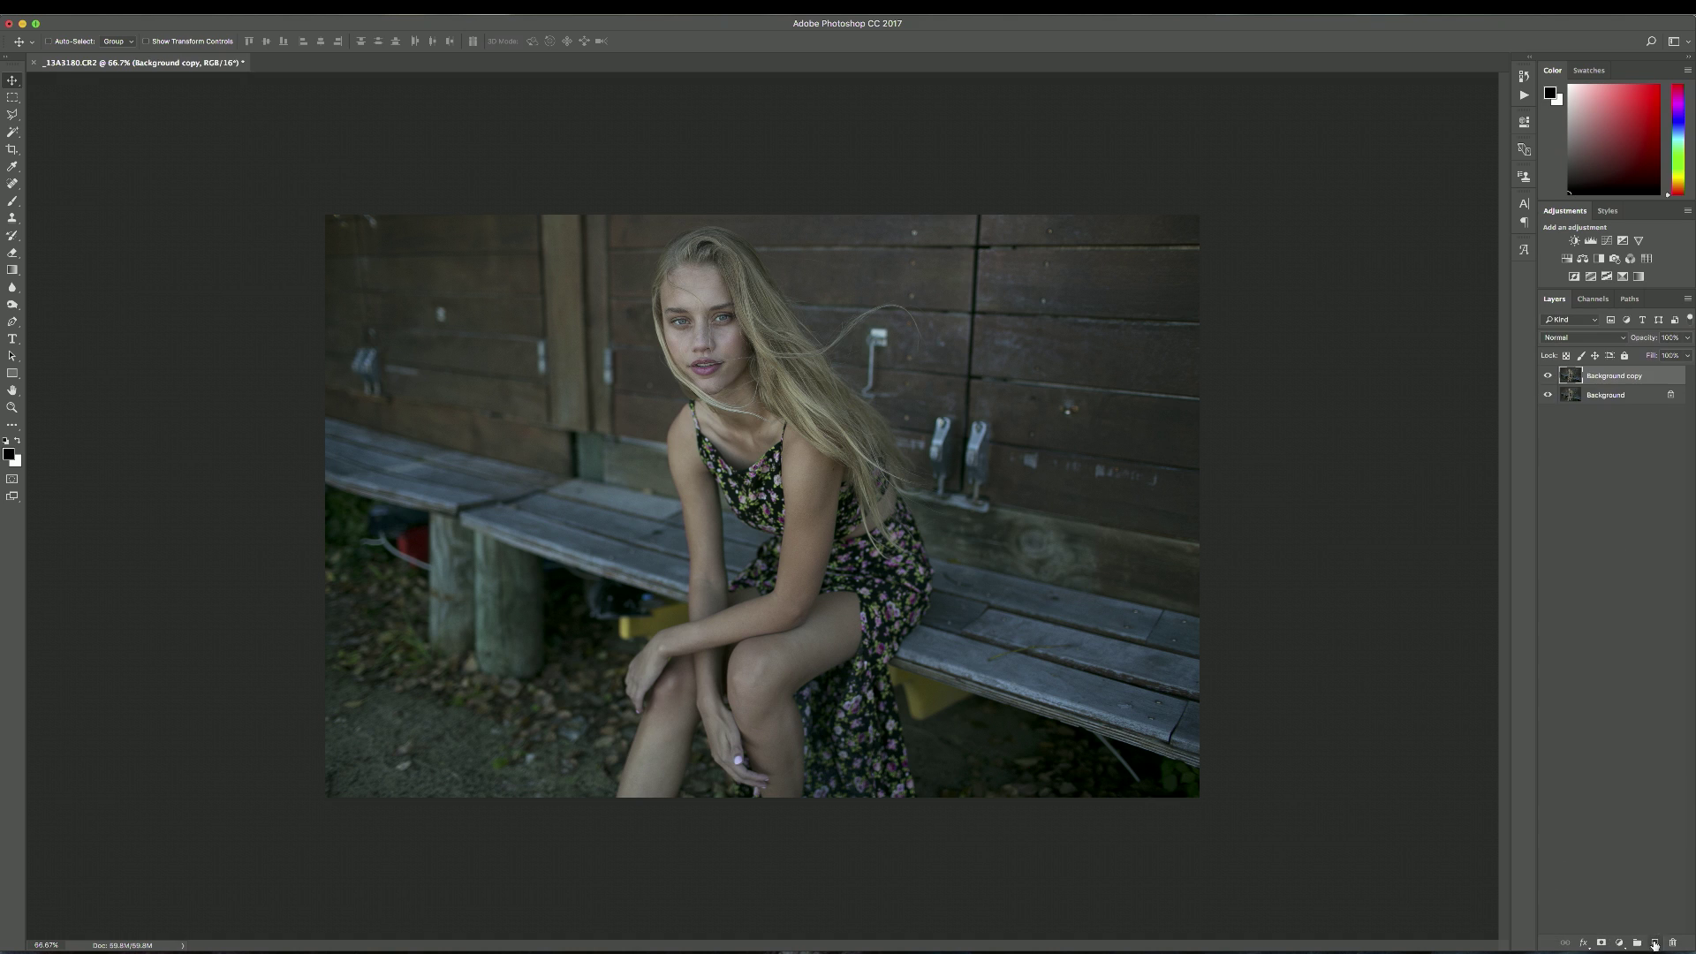
left_click(1548, 376)
left_click(1548, 376)
left_click(1548, 376)
left_click(1547, 376)
Step: Add a Curves adjustment layer, lift its black point and raise the upper tones to brighten
left_click(1619, 942)
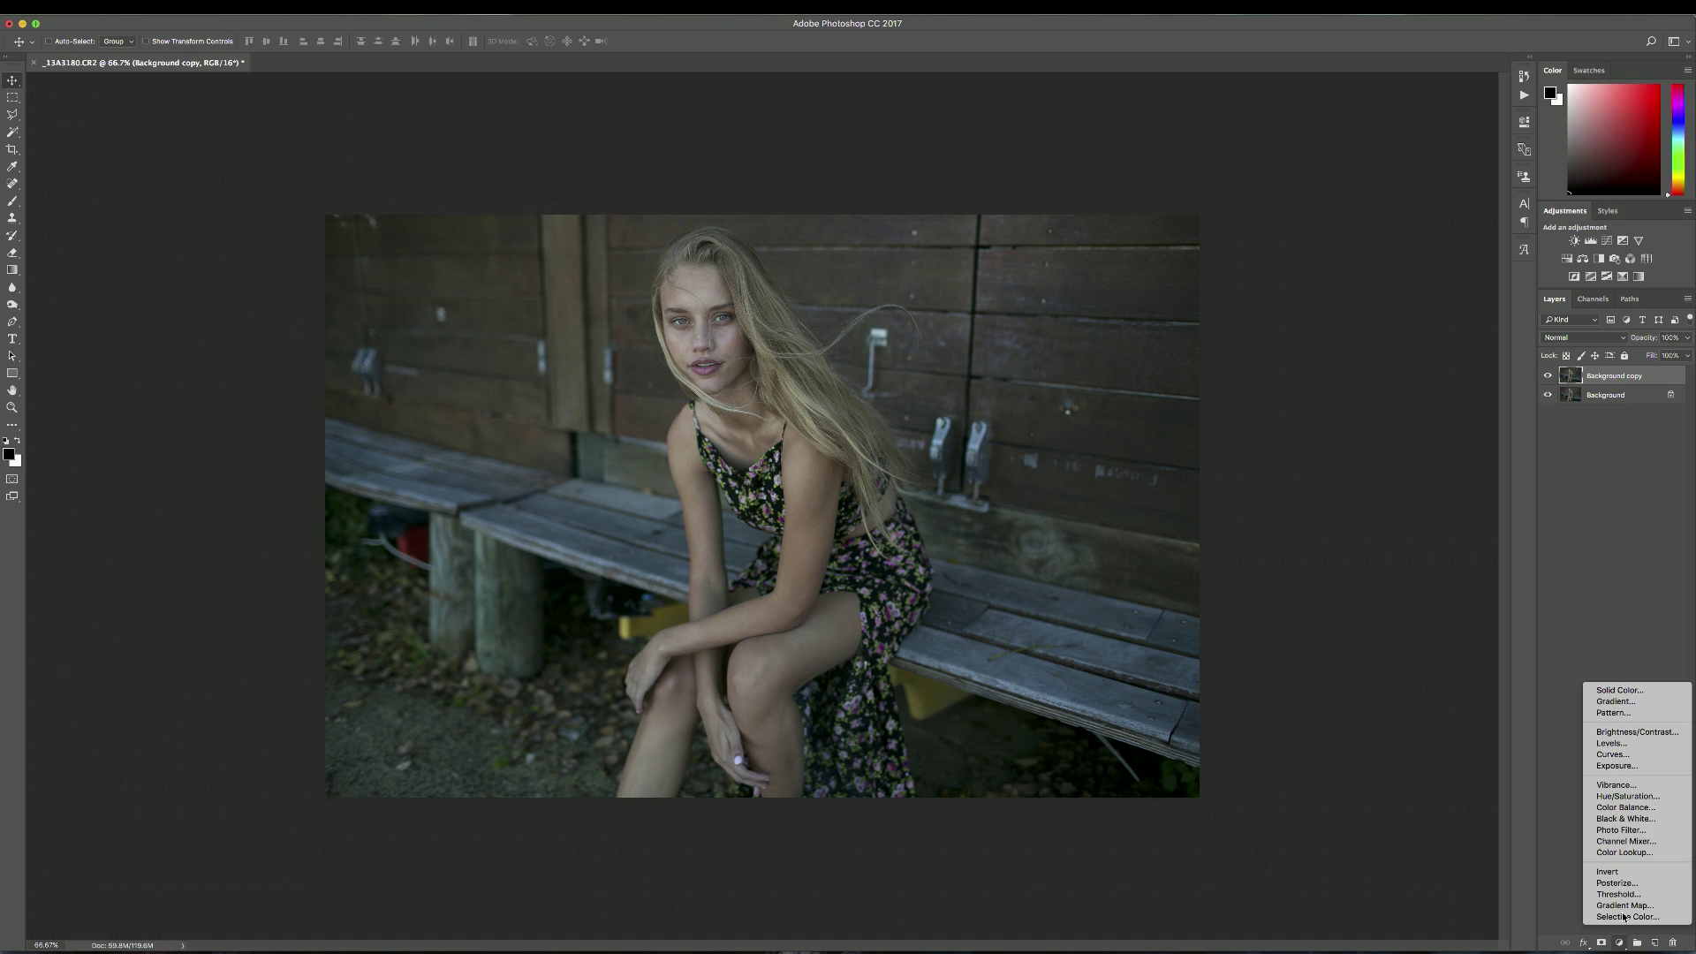
left_click(1631, 759)
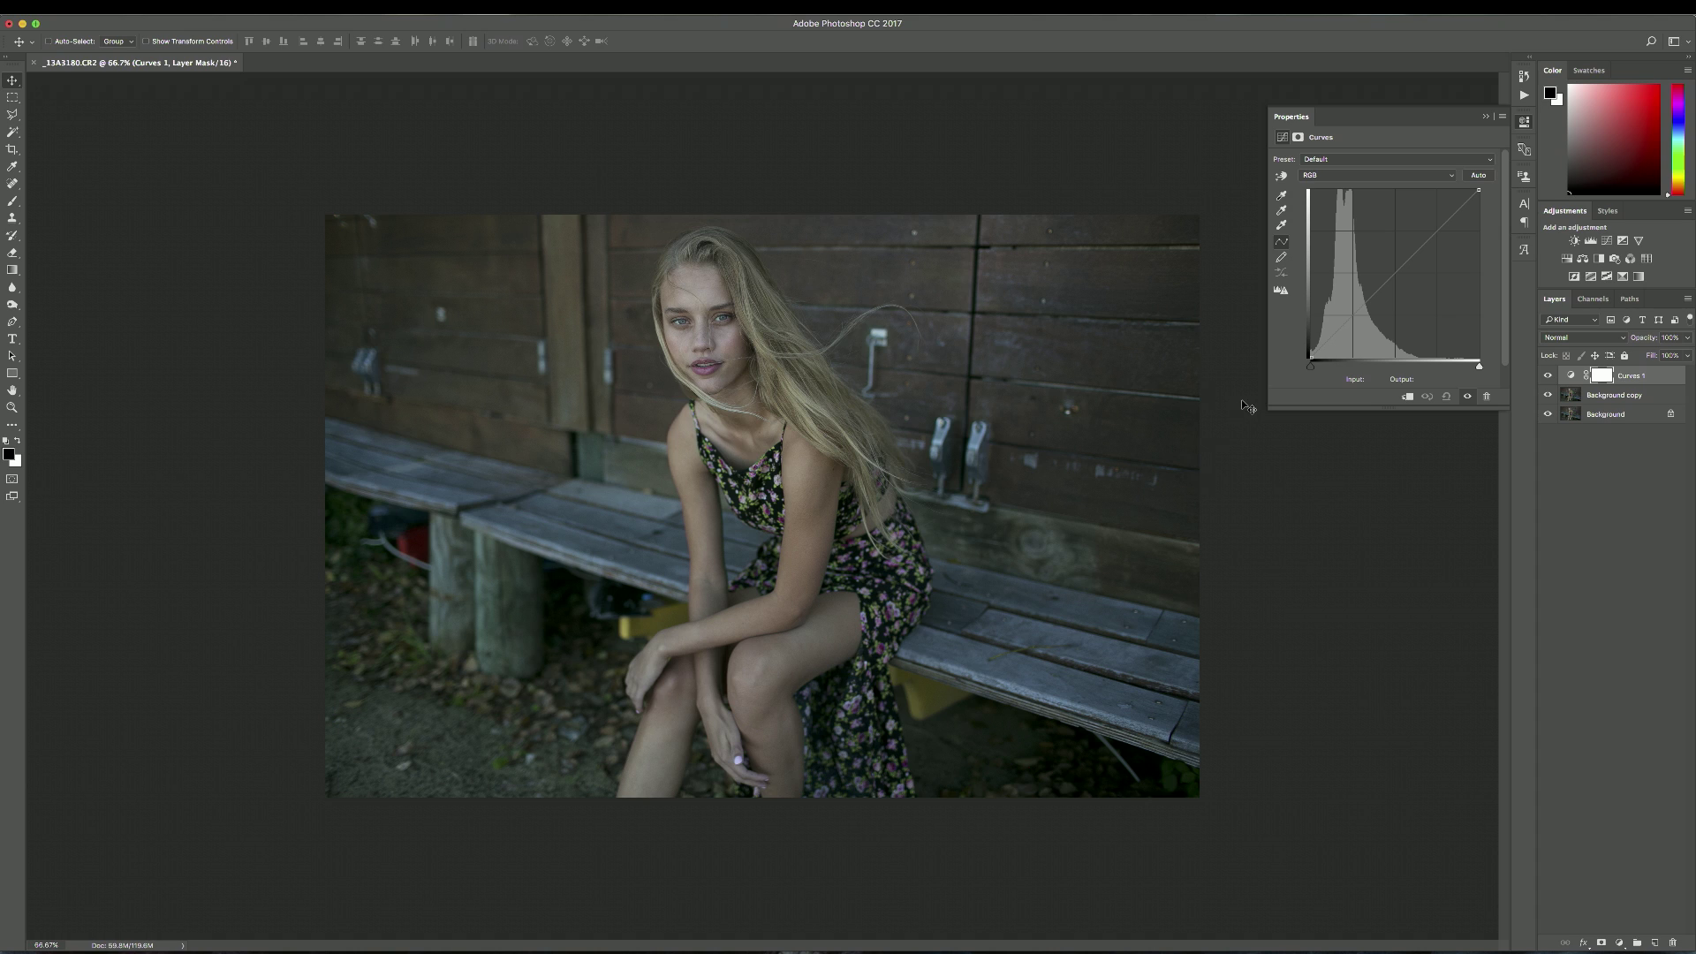
left_click_drag(1311, 360, 1301, 336)
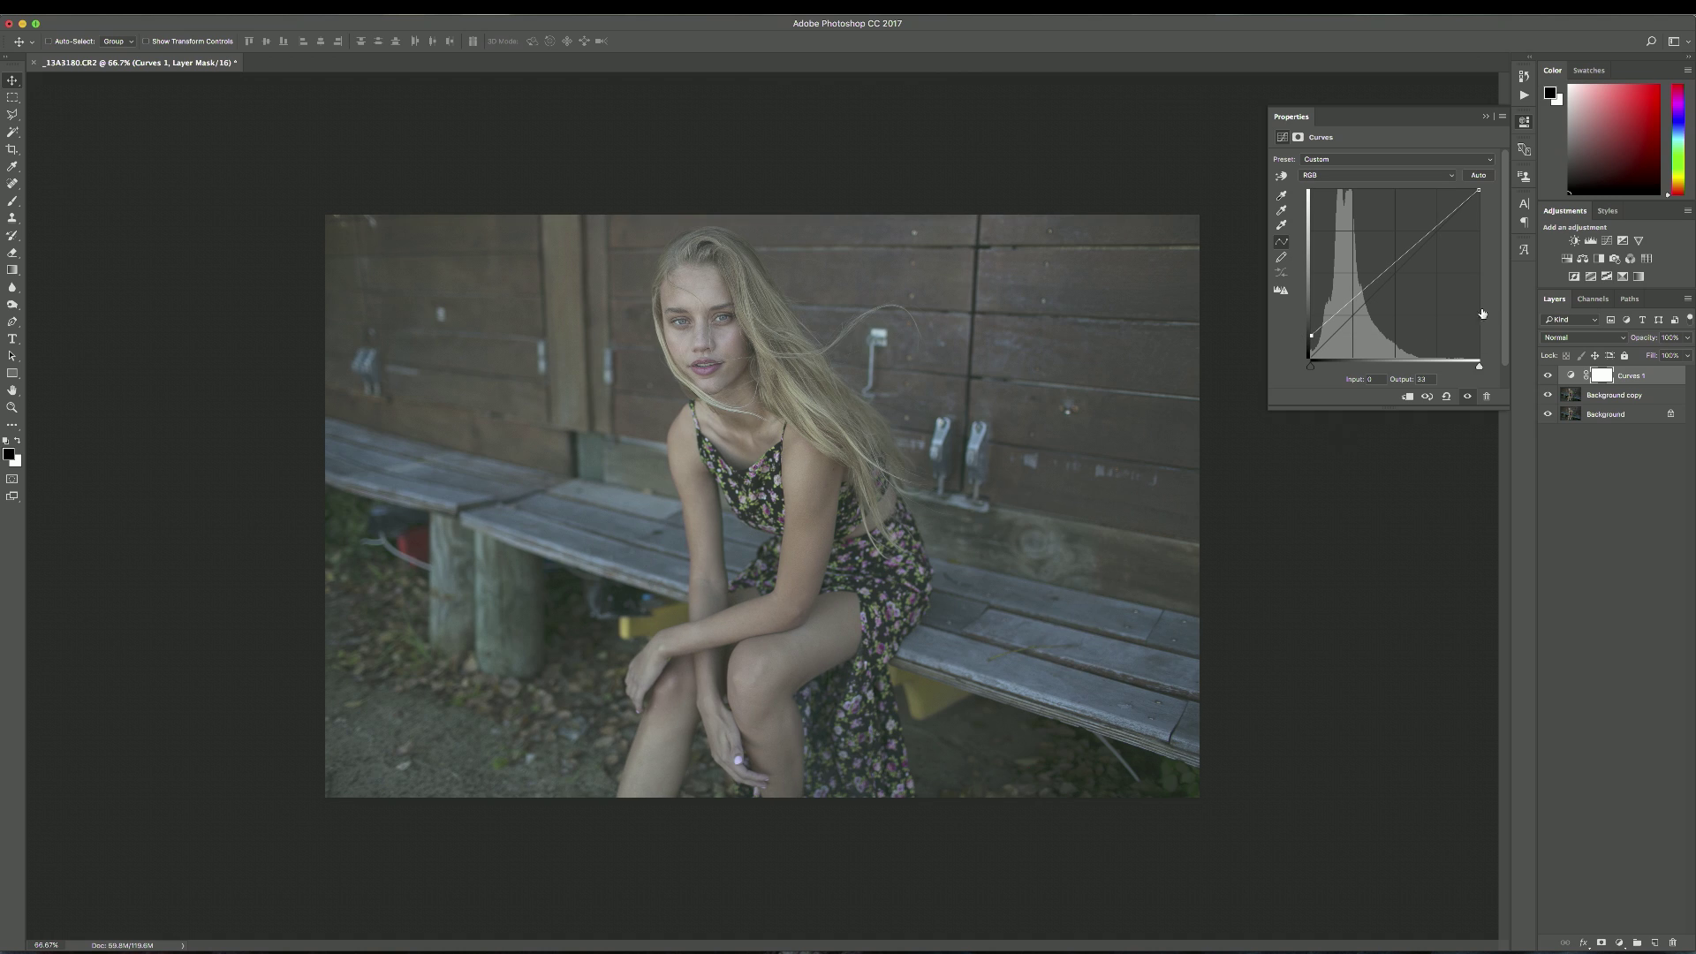
left_click_drag(1330, 325, 1360, 303)
left_click_drag(1422, 239, 1496, 202)
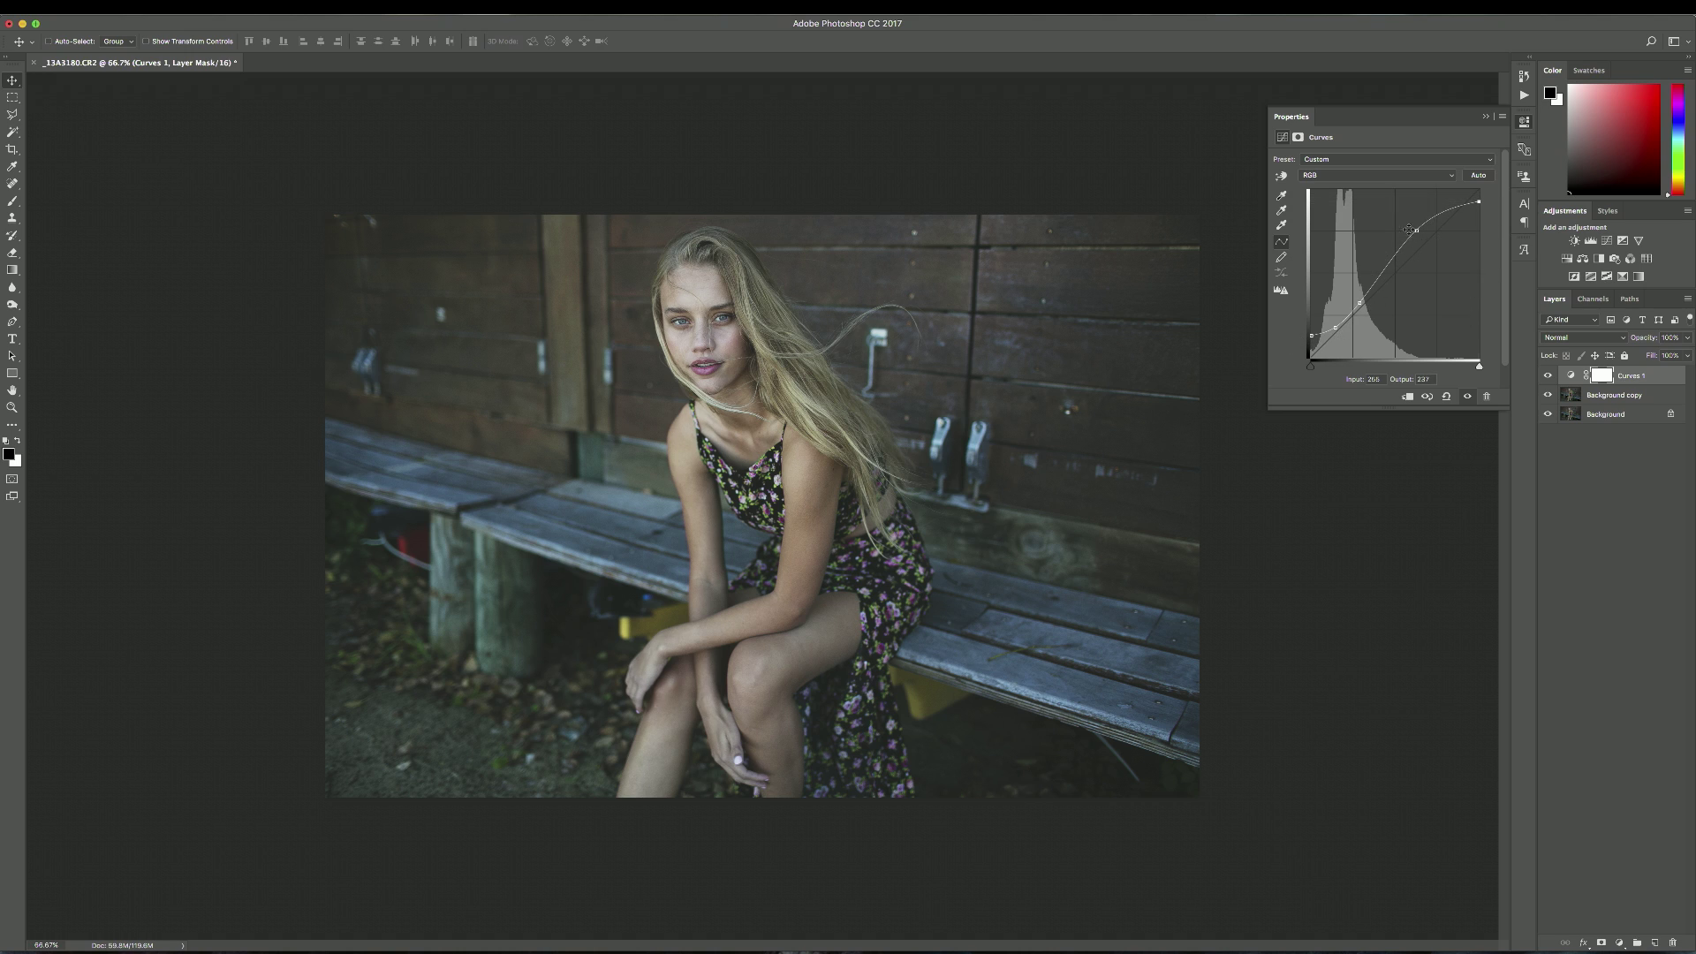
Step: Fine-tune the curve's midtone and highlight points, compare Curves 1 on and off, then collapse Properties
left_click(1338, 328)
left_click_drag(1360, 302, 1361, 299)
left_click_drag(1417, 232, 1414, 238)
left_click_drag(1361, 300, 1337, 329)
left_click(1548, 377)
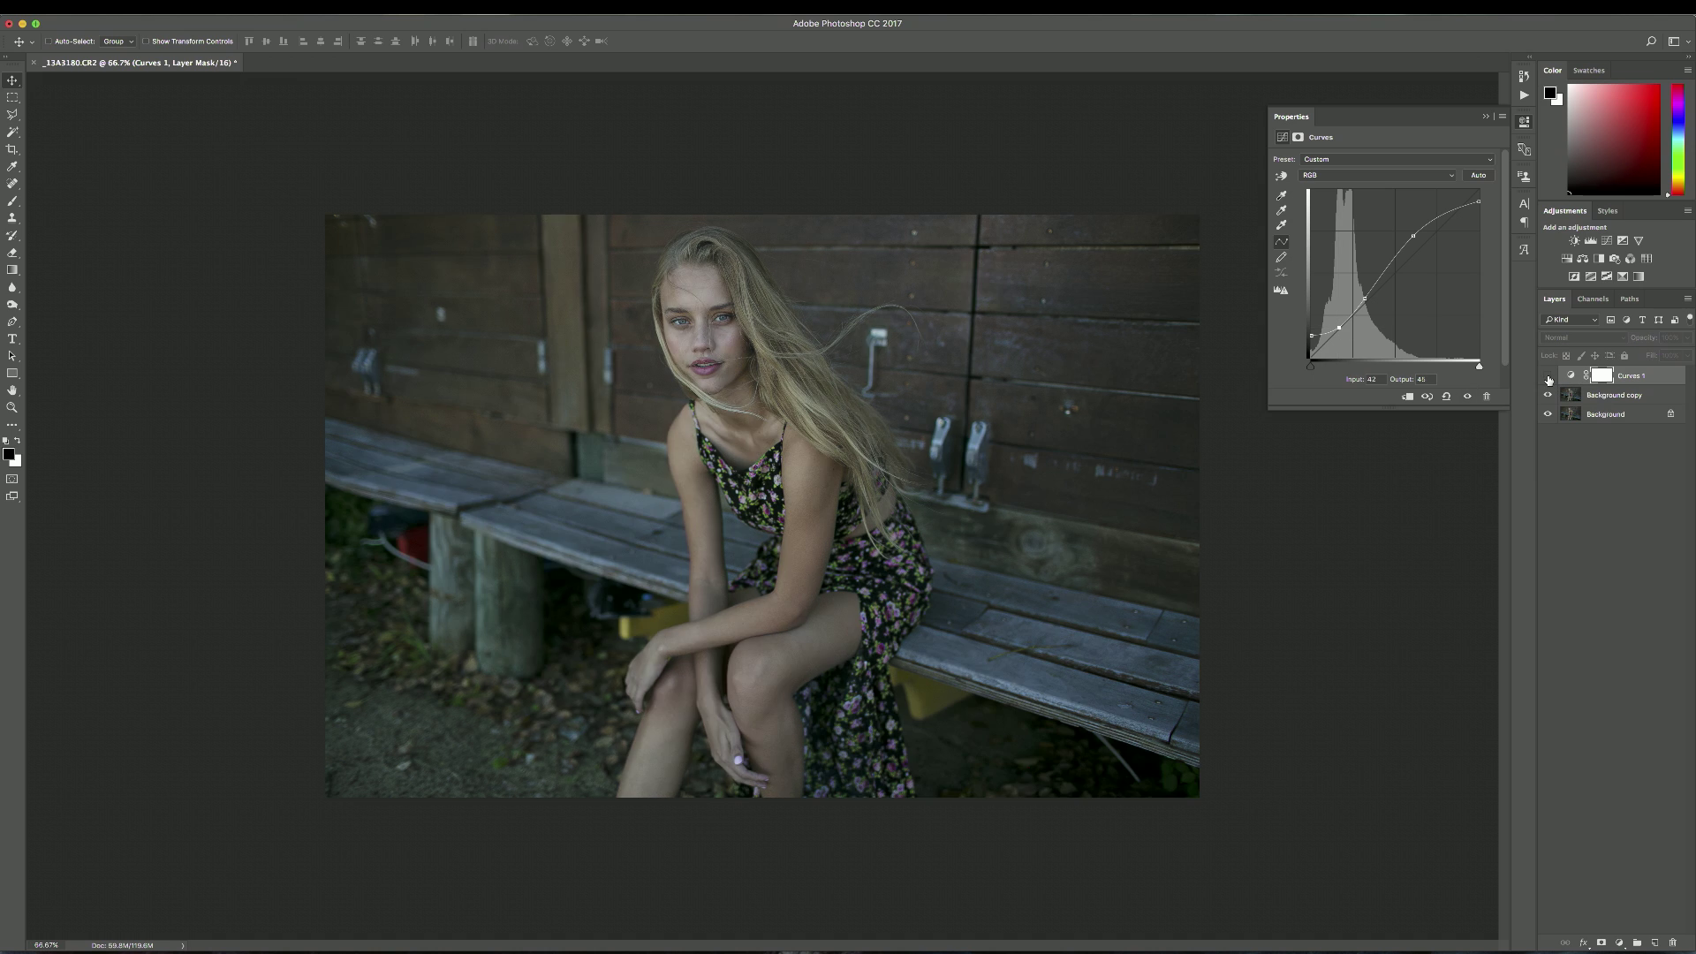
left_click(1548, 378)
left_click(1548, 377)
left_click(1548, 377)
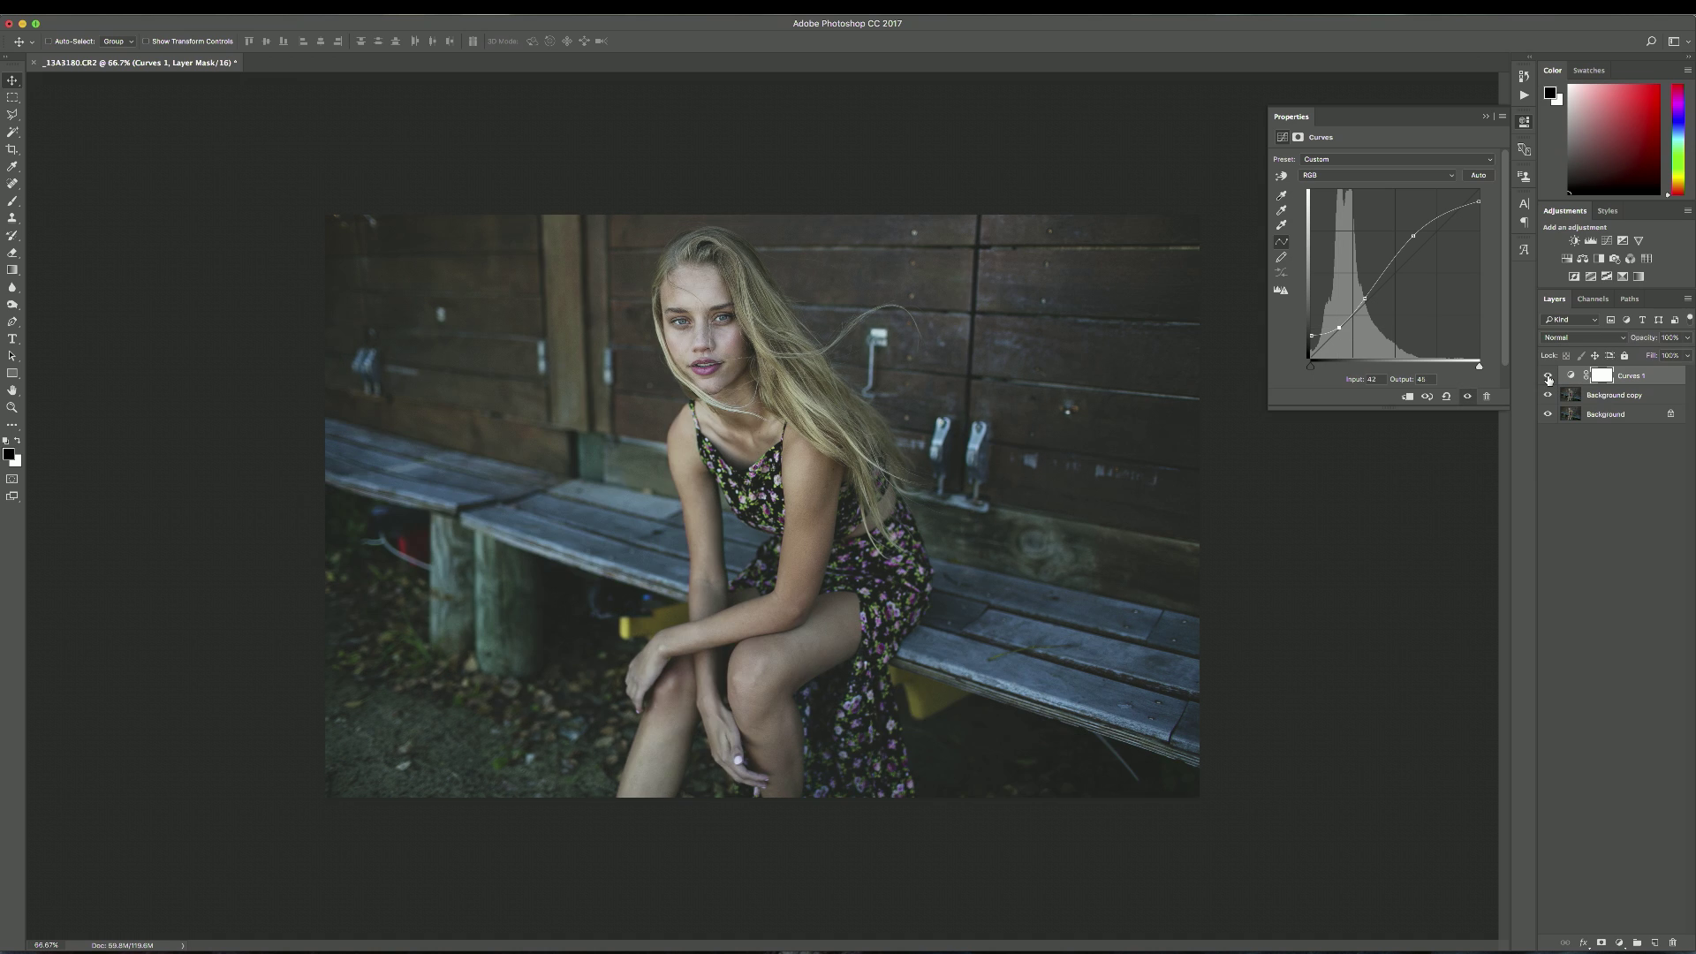
left_click(1485, 118)
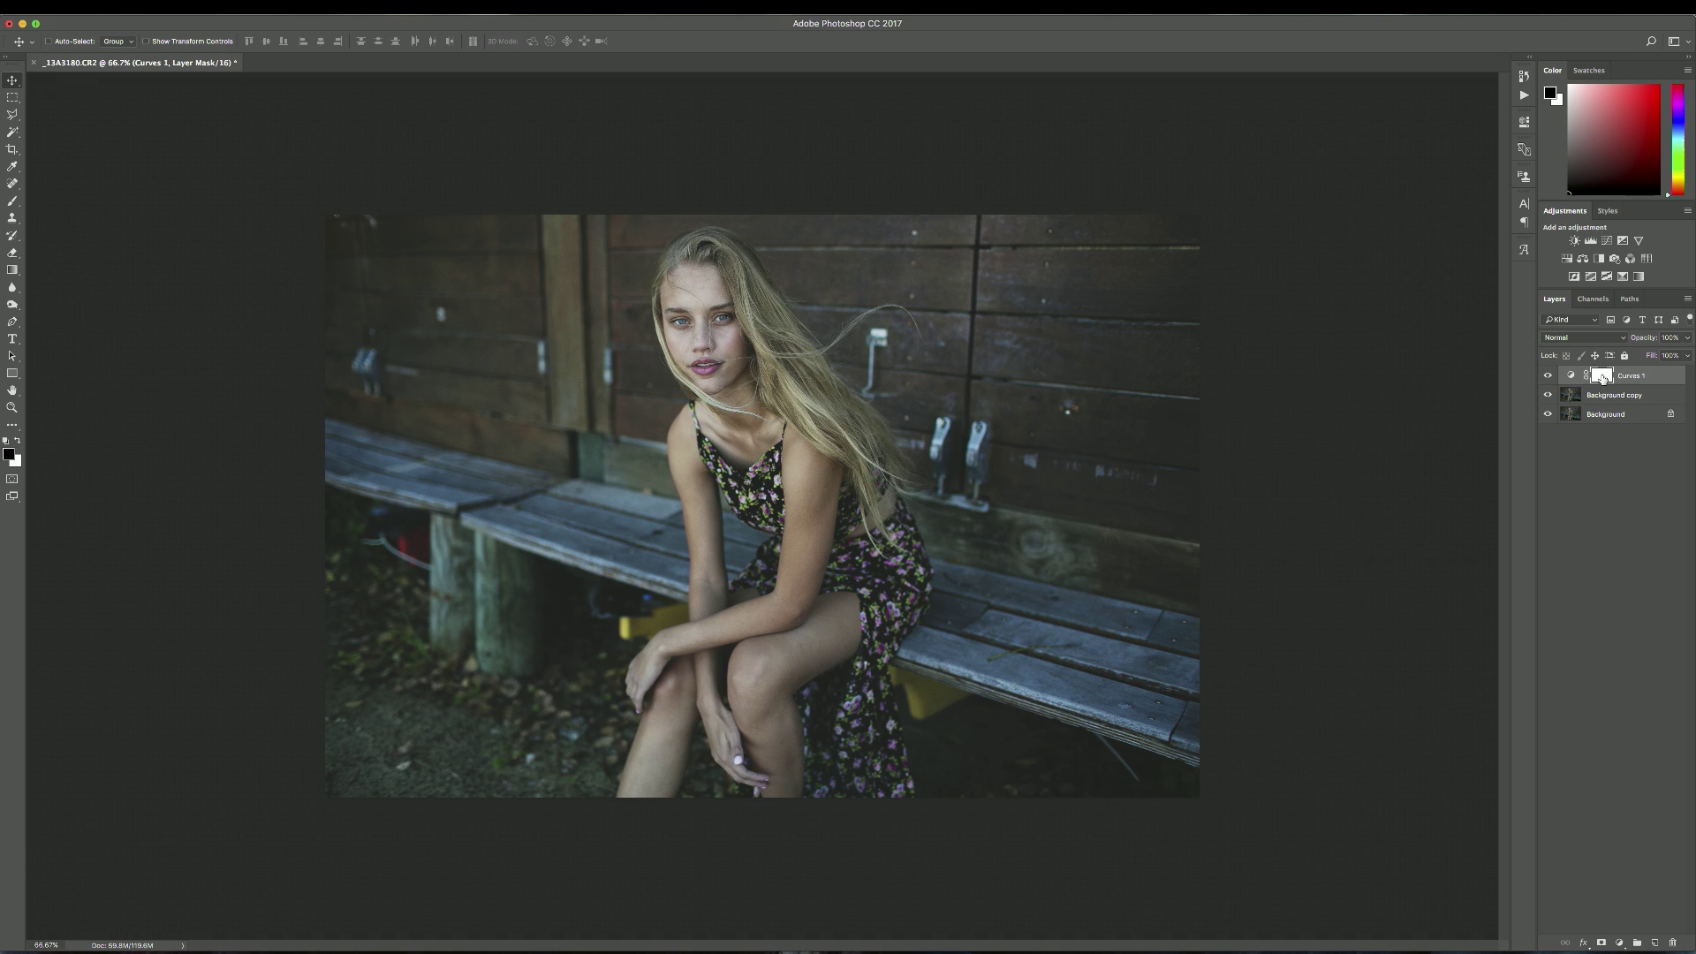
Step: Add a second Curves layer set to the Blue channel and lift its black point
left_click(1621, 944)
left_click(1634, 753)
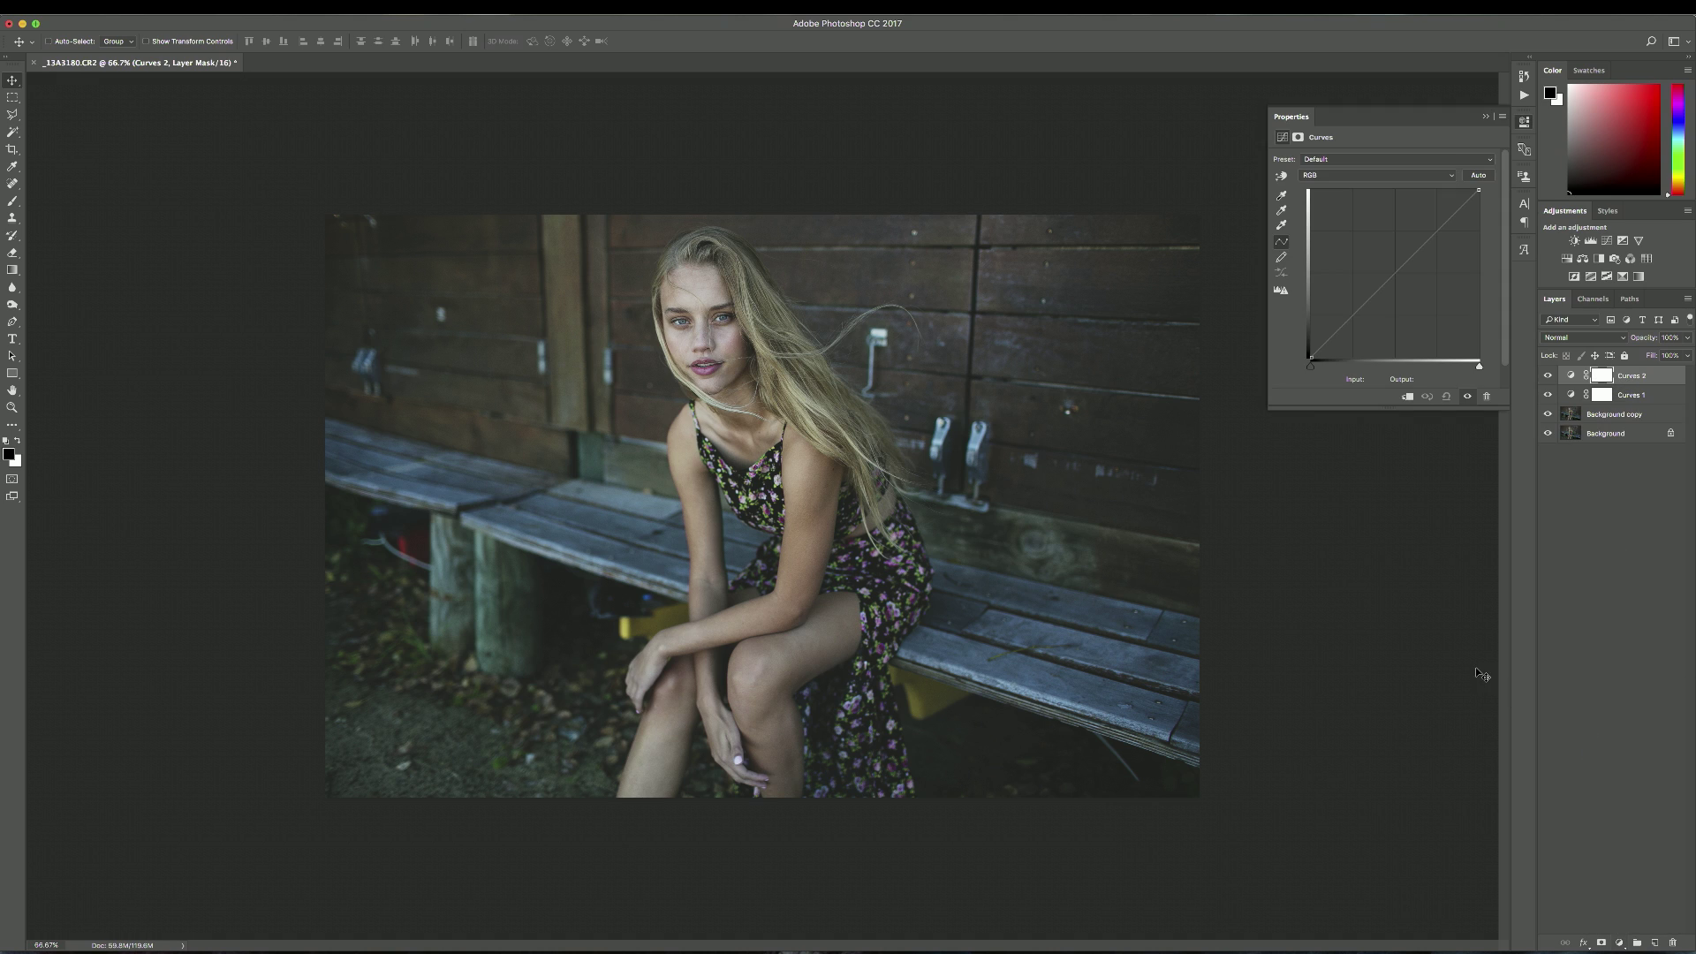
left_click(1326, 175)
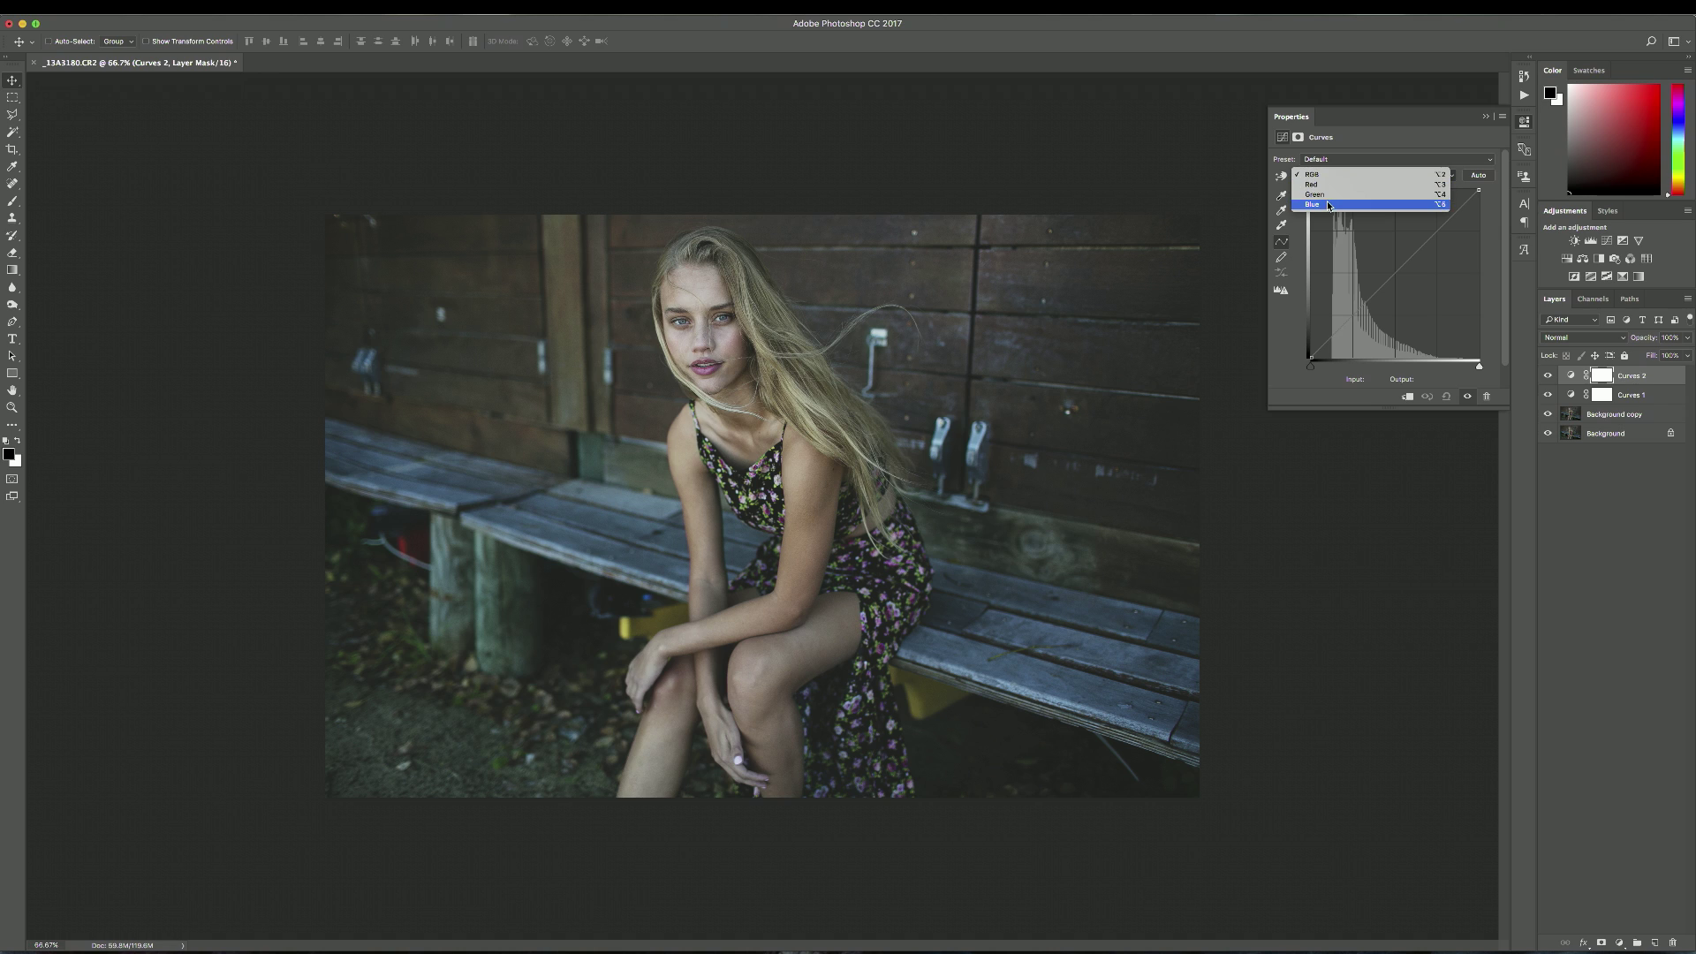
left_click(1330, 205)
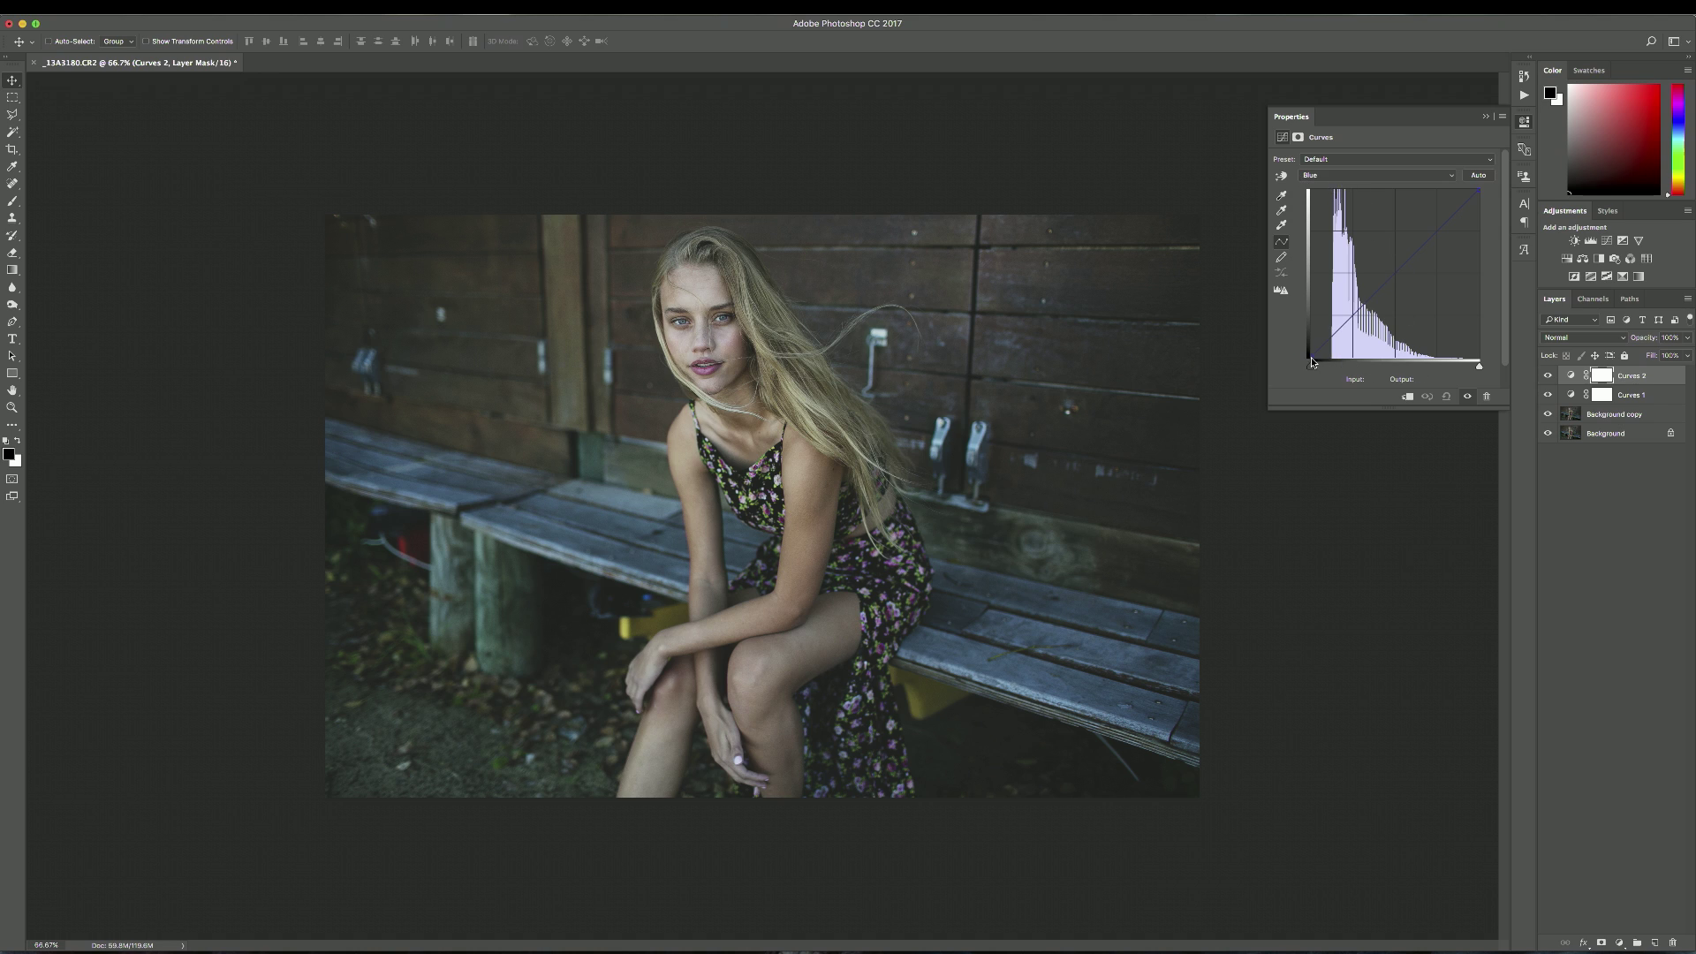
left_click_drag(1310, 358, 1343, 324)
Step: Shape the Blue curve by raising the midtones and lowering the brightest tones, comparing Curves 2 on and off
left_click(1397, 273)
left_click_drag(1397, 273, 1398, 262)
left_click_drag(1481, 191, 1487, 200)
left_click_drag(1344, 325, 1349, 325)
left_click_drag(1401, 262, 1401, 262)
left_click_drag(1346, 327, 1348, 322)
left_click(1548, 376)
left_click(1548, 376)
left_click(1347, 320)
Step: On the Green channel of Curves 2, raise the highlights slightly and pull the shadows down
left_click(1328, 176)
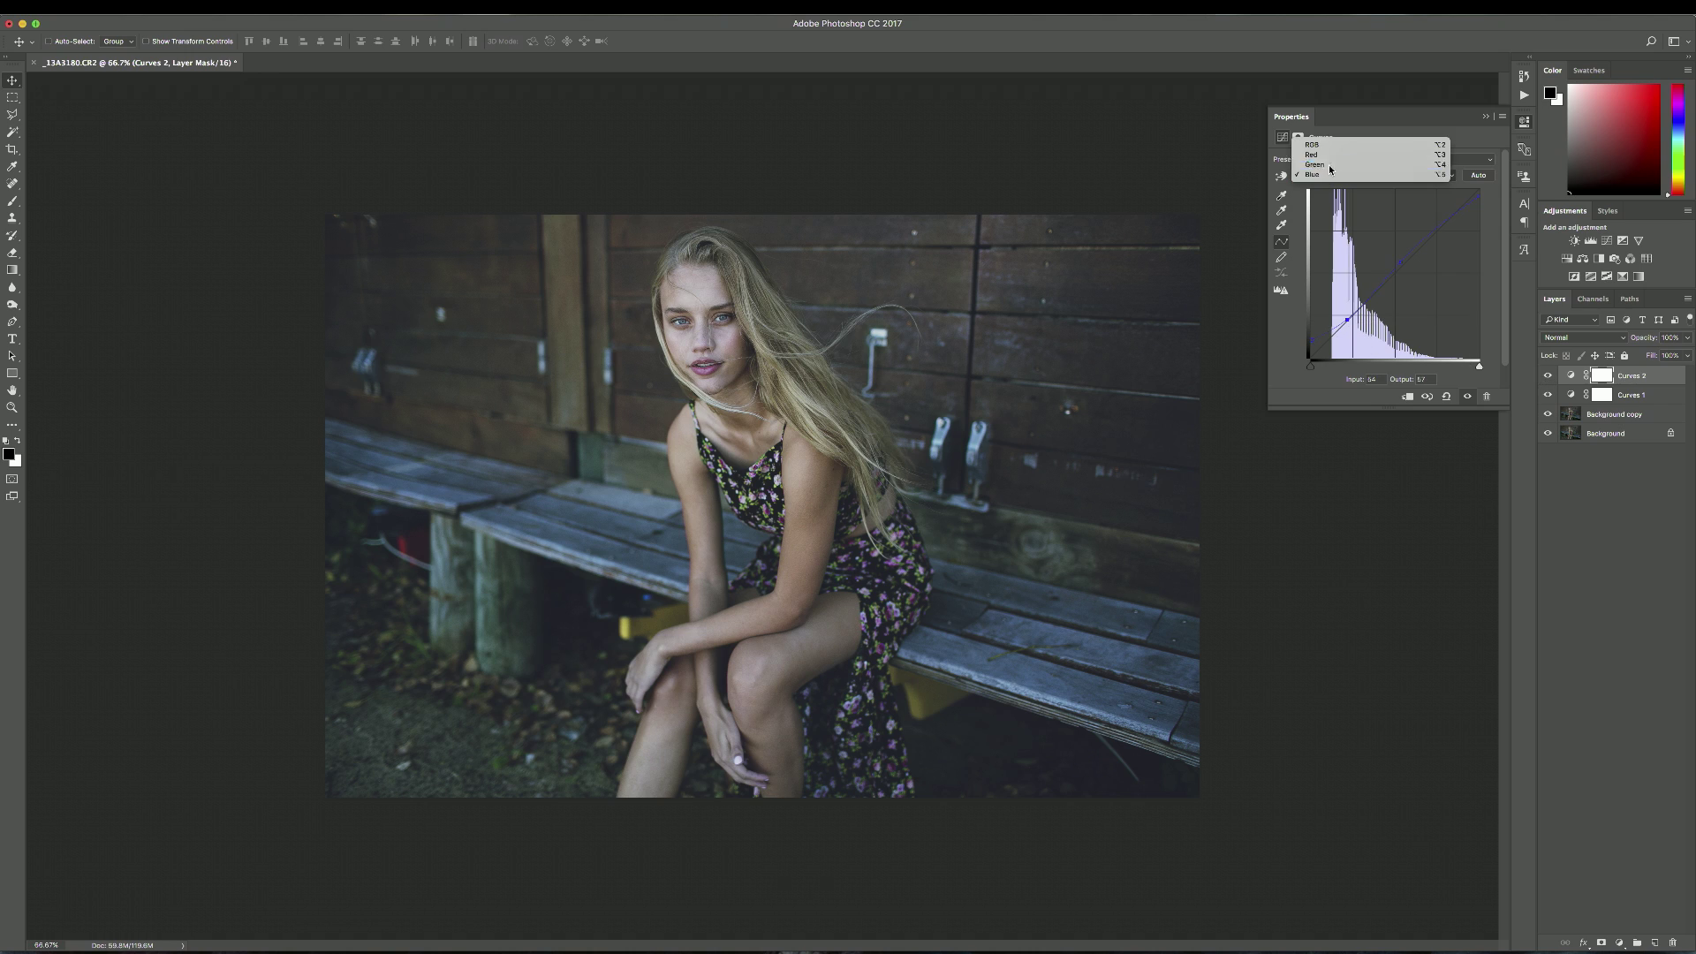
left_click(1325, 164)
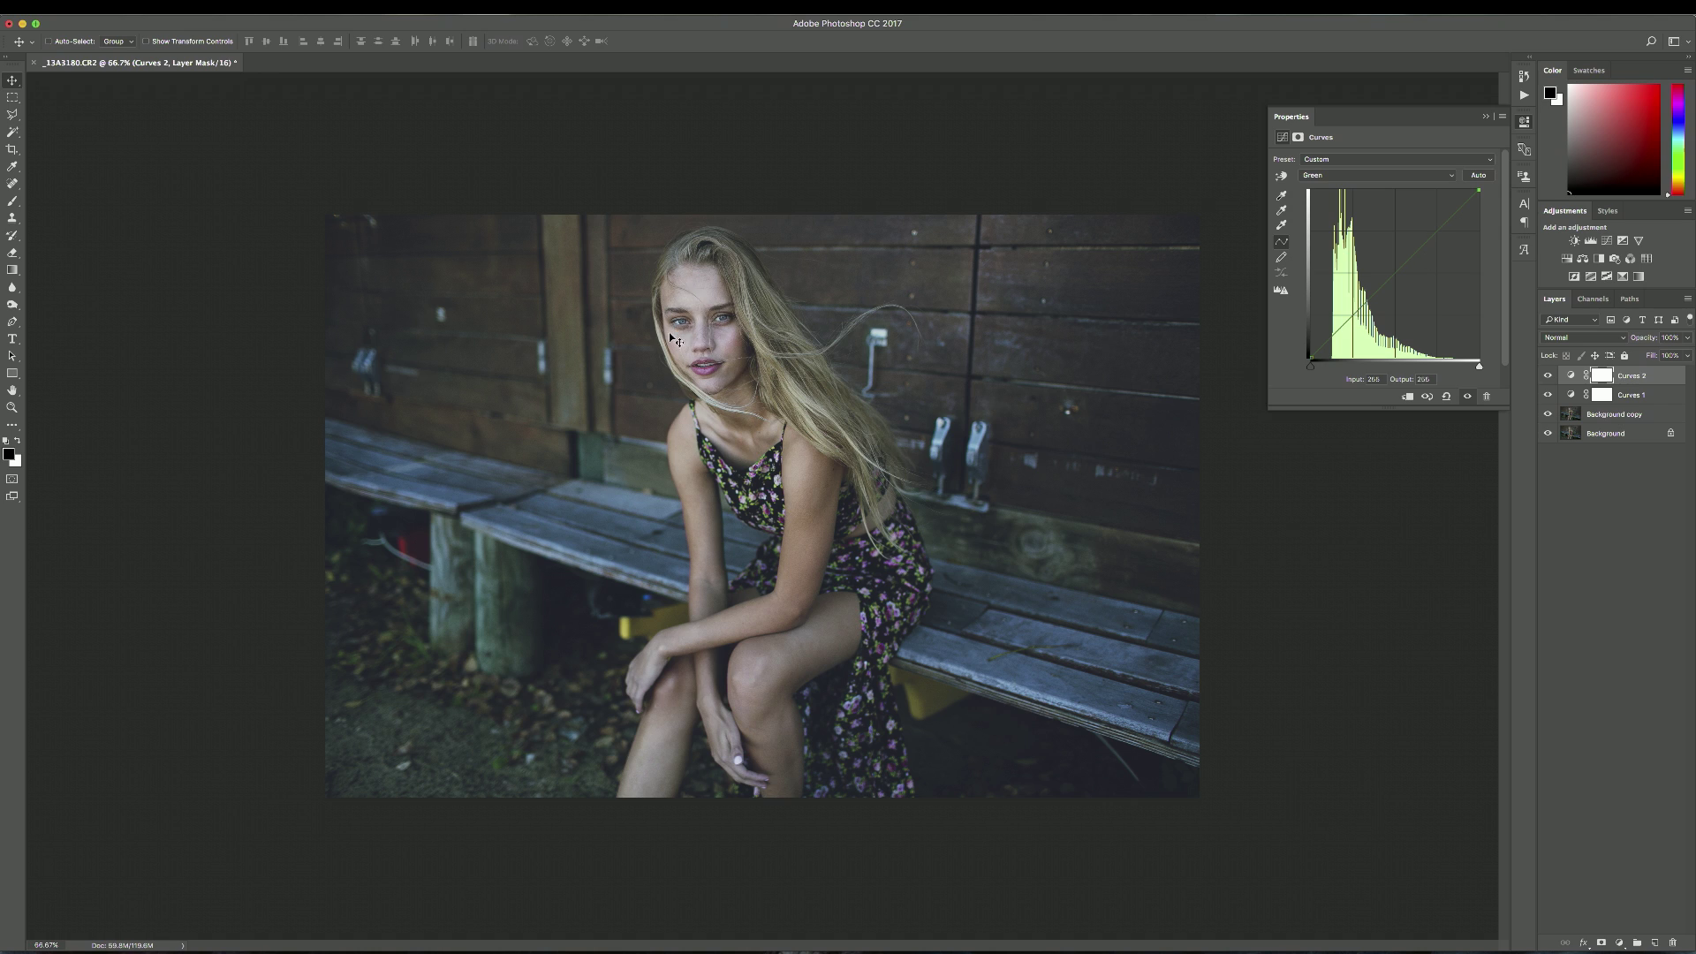
left_click(1353, 316)
left_click(1413, 255)
left_click_drag(1413, 255, 1412, 254)
left_click_drag(1352, 316, 1350, 321)
Step: Compare Curves 2 on and off, then close its Curves settings
left_click(1548, 377)
left_click(1548, 377)
left_click(1548, 377)
left_click(1548, 377)
left_click(1486, 116)
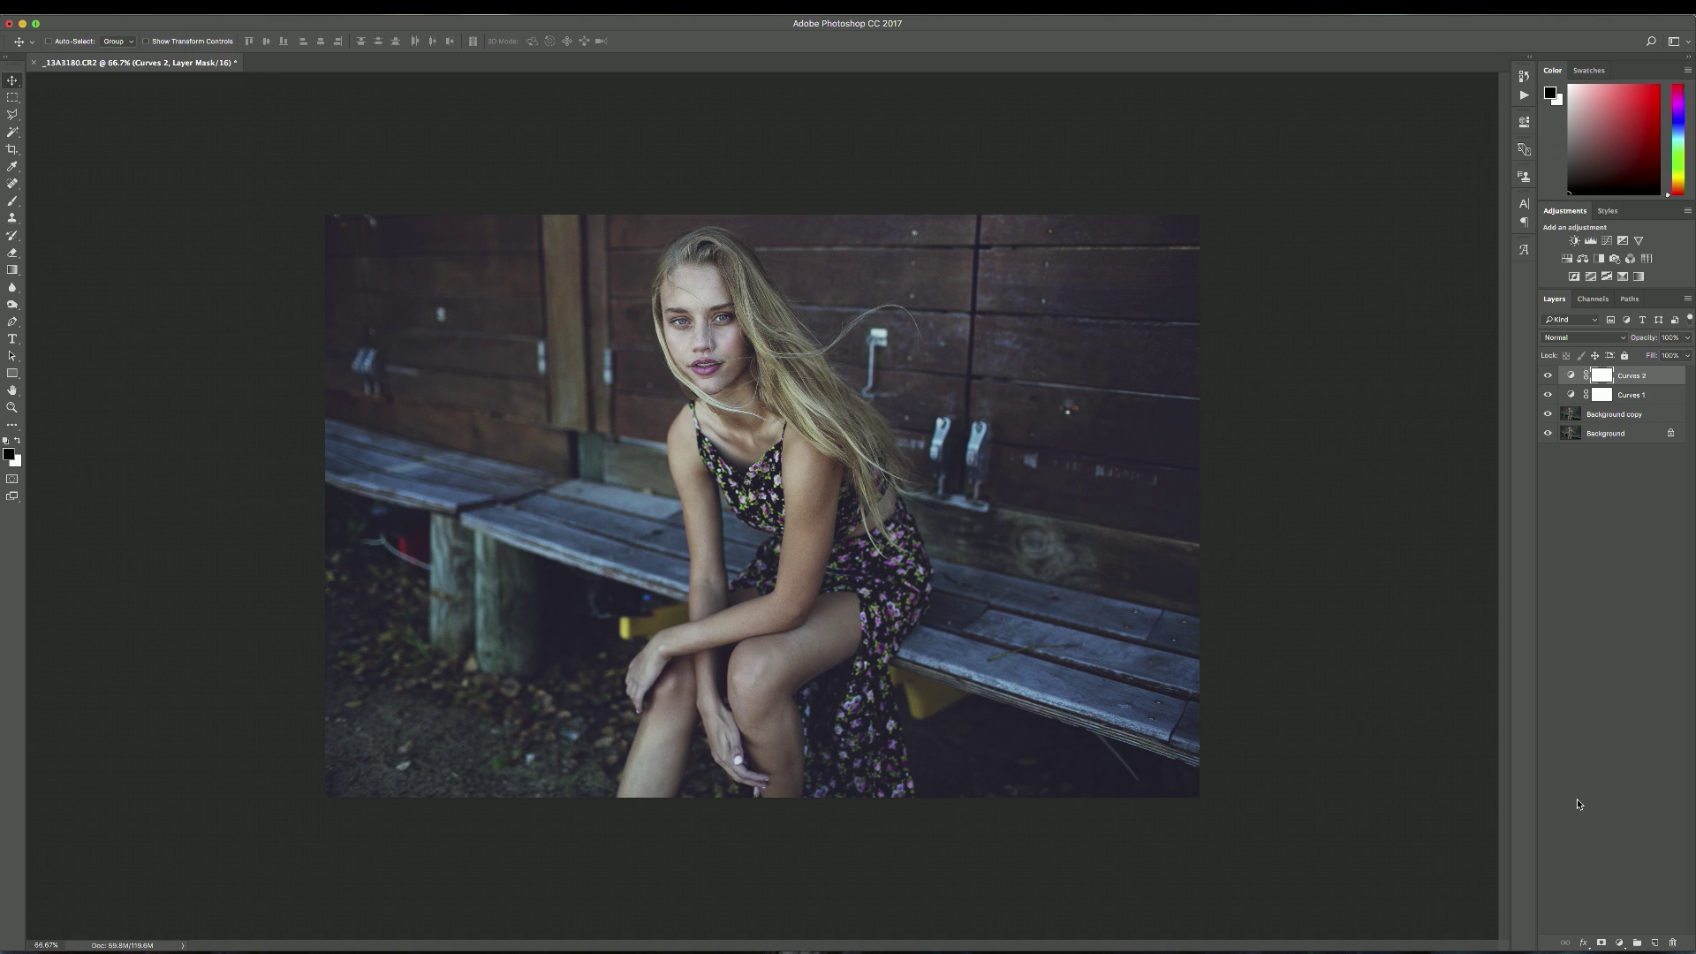
Step: Add a Color Balance layer and drag the Midtones Yellow/Blue slider to about -22
left_click(1622, 946)
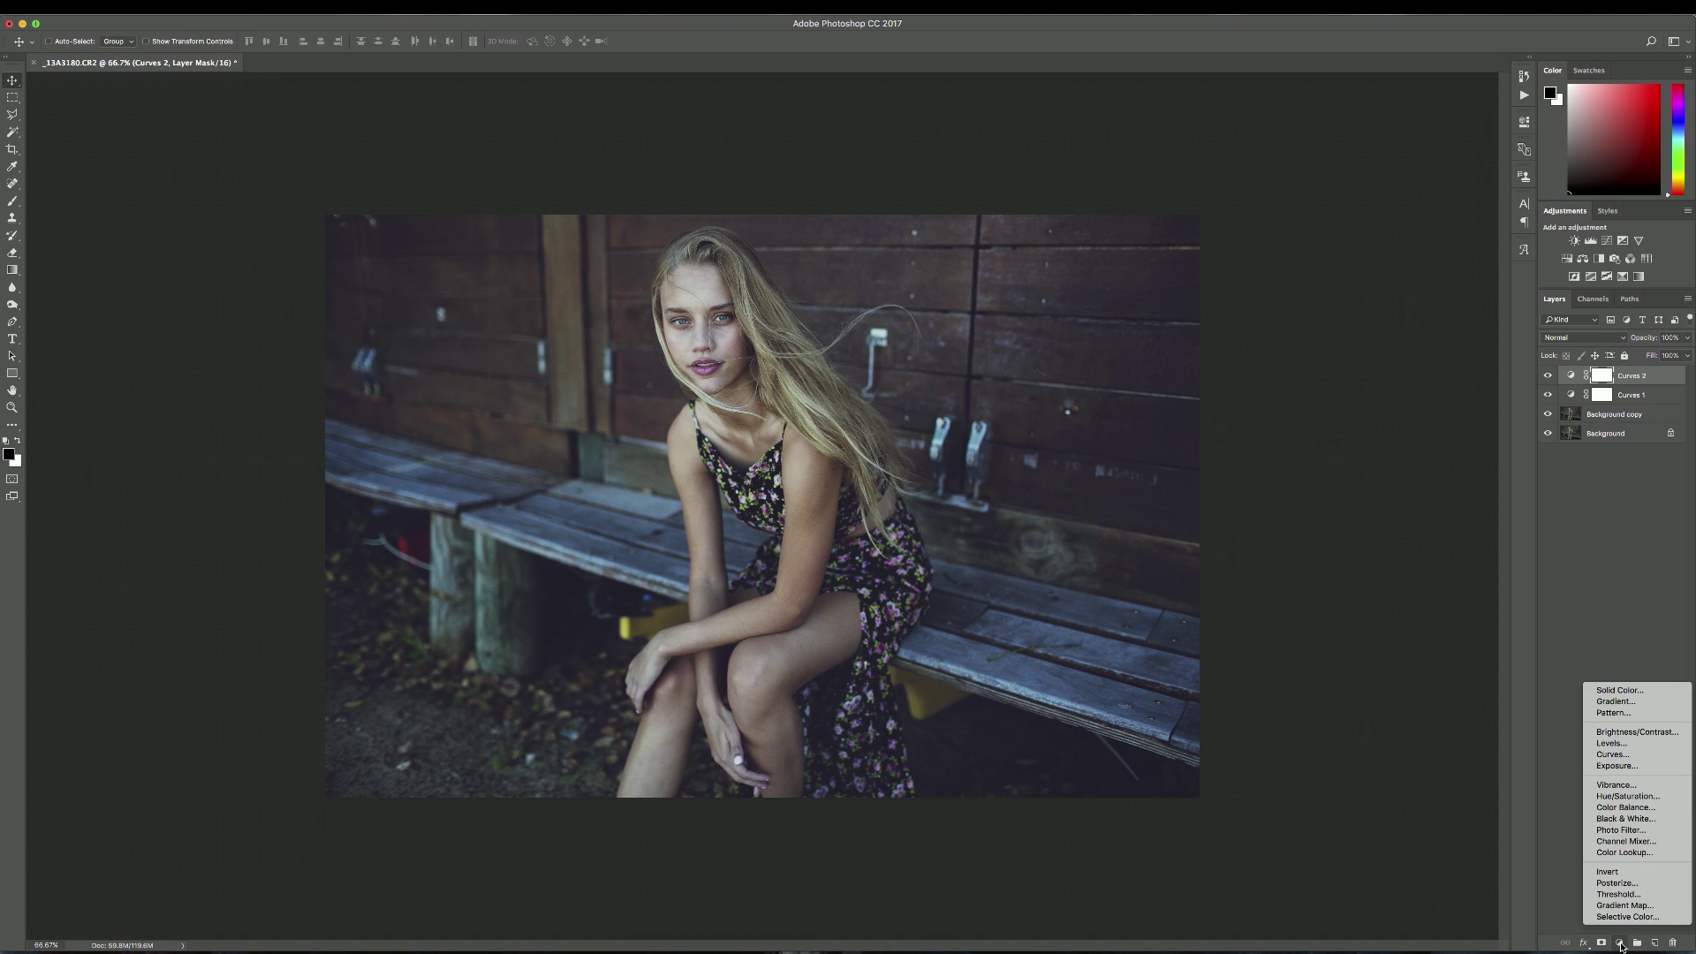
left_click(1644, 808)
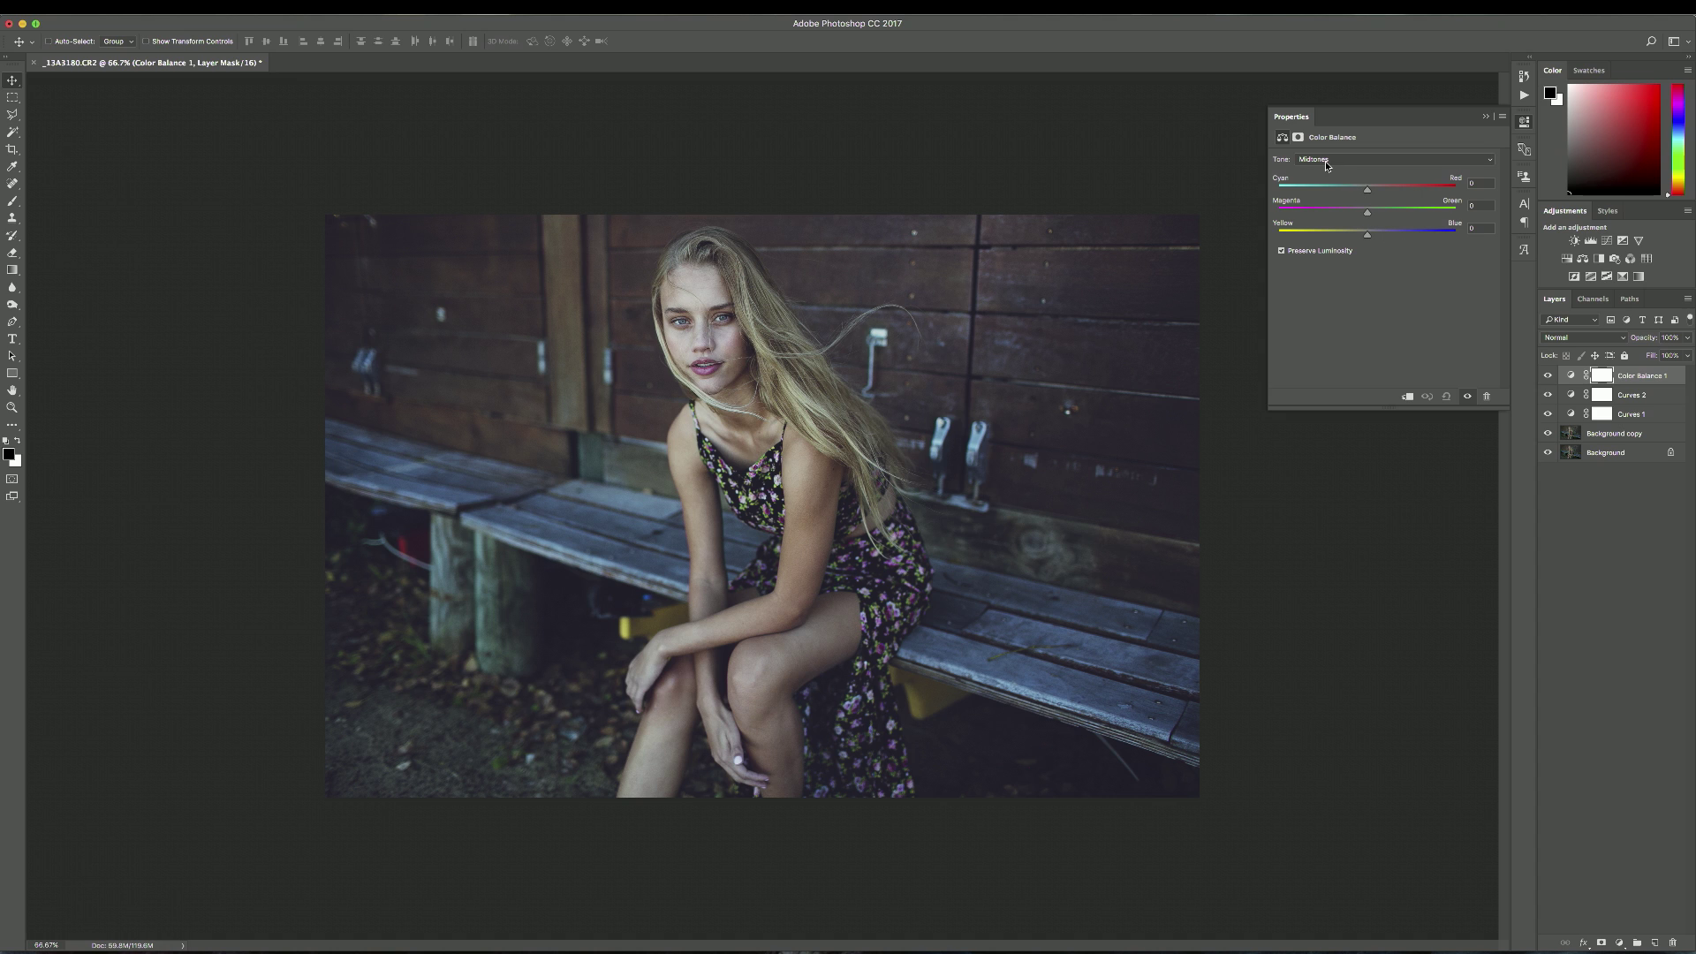
left_click_drag(1367, 235, 1353, 238)
left_click_drag(1351, 238, 1345, 239)
Step: For Highlights, set Yellow/Blue to -3 and tweak the Cyan/Red balance
left_click(1334, 159)
left_click(1335, 168)
left_click_drag(1367, 237, 1366, 192)
left_click_drag(1371, 190, 1361, 238)
left_click(1325, 164)
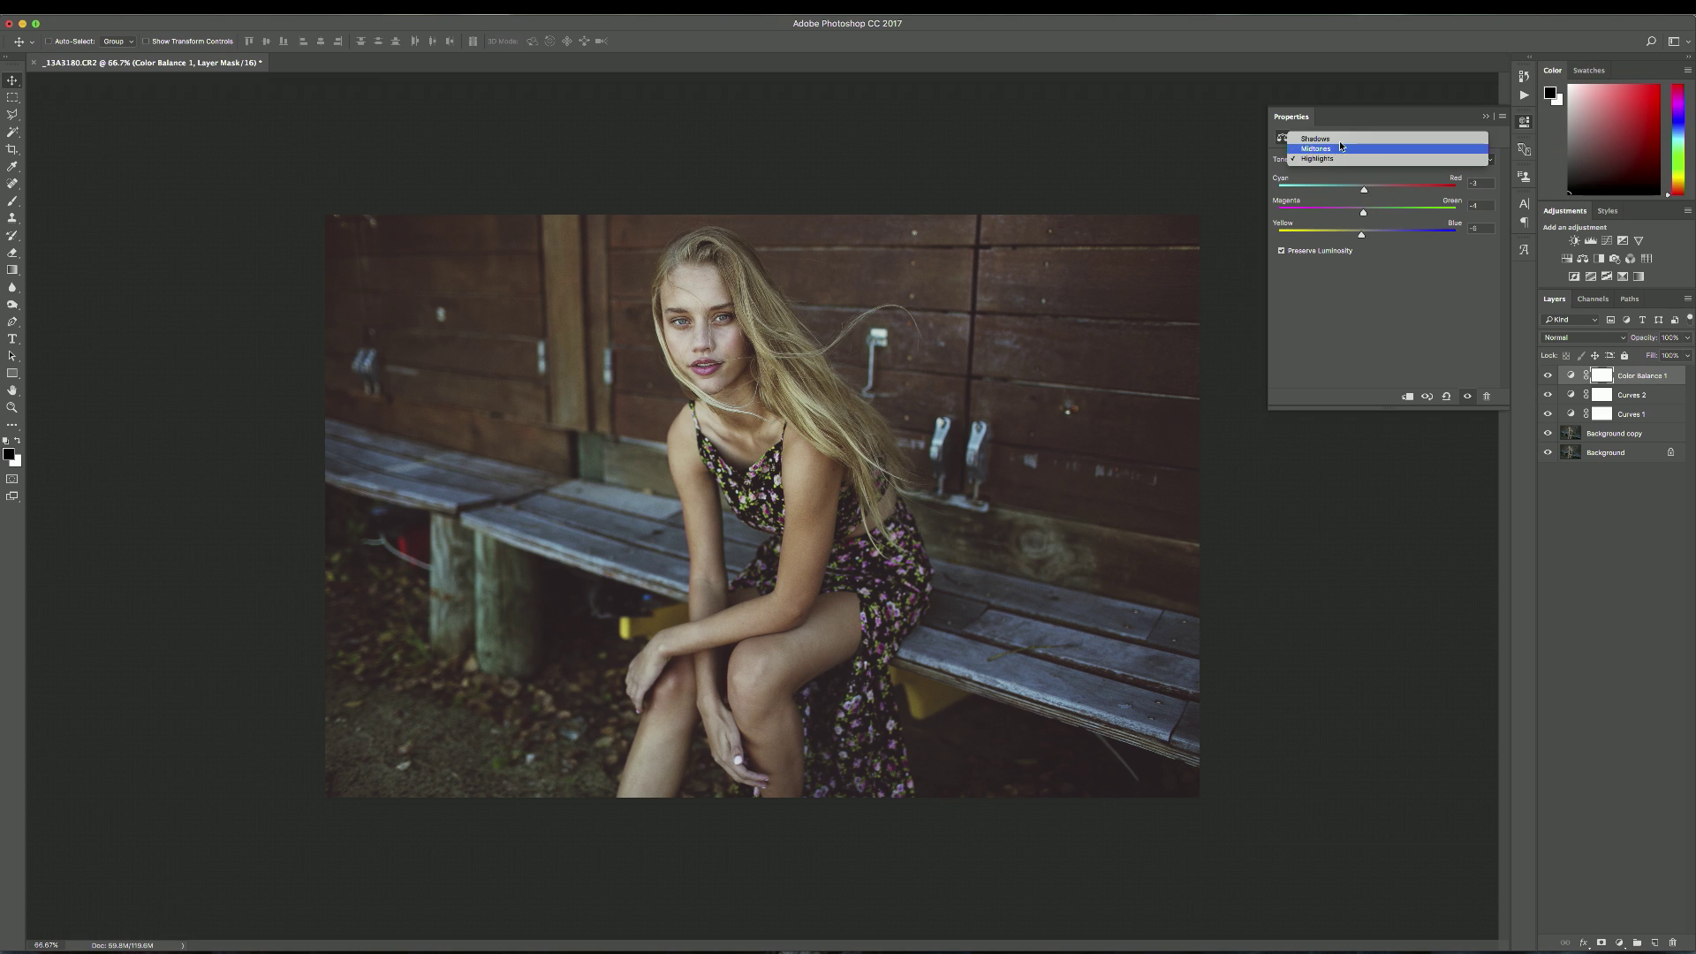
Step: Shift the Shadows slightly toward yellow and magenta, close Properties, and compare Color Balance 1 on and off
left_click(1327, 139)
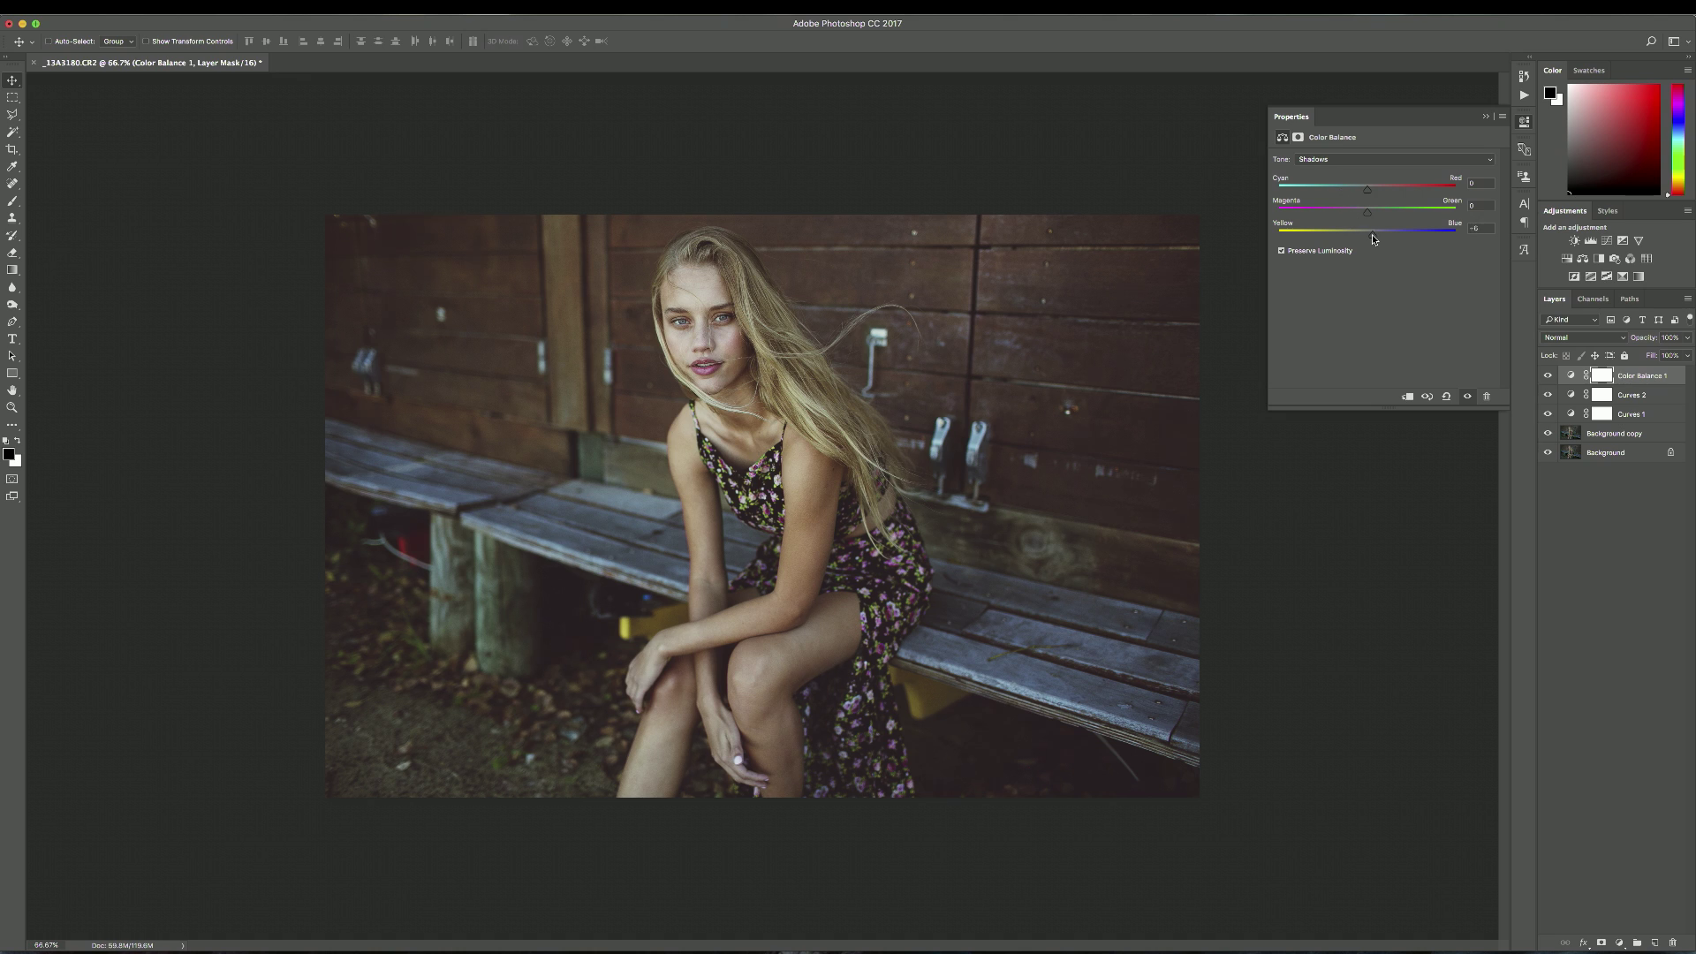
left_click_drag(1373, 236, 1366, 216)
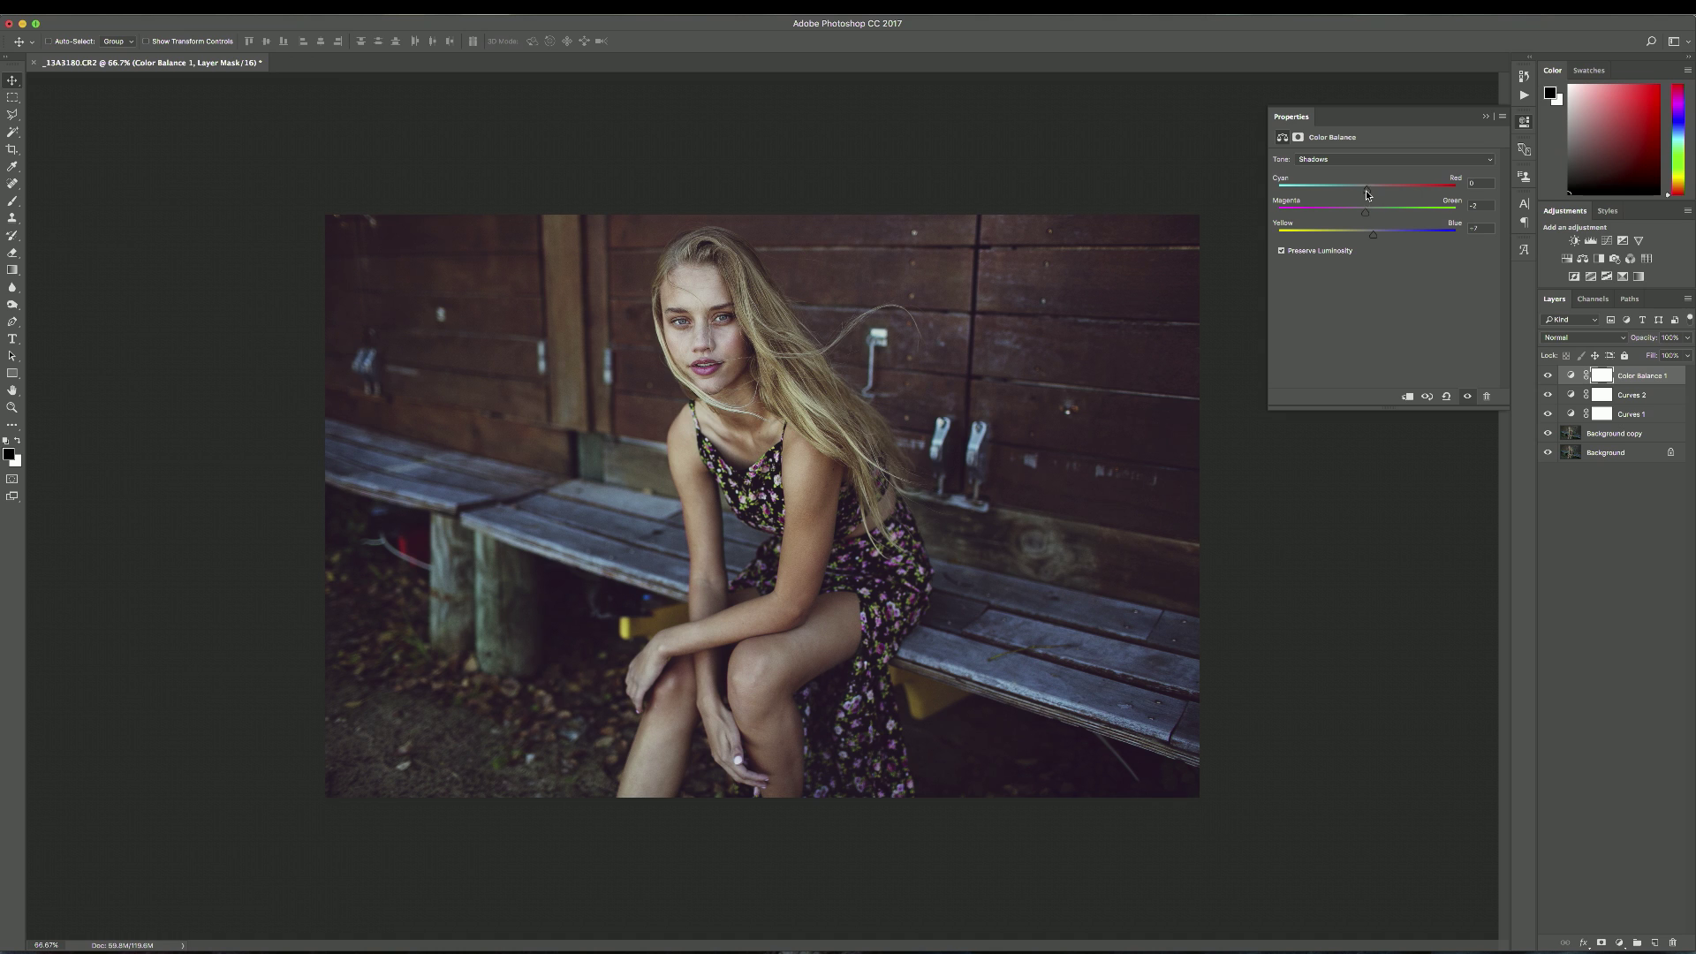
left_click_drag(1366, 189, 1374, 238)
left_click(1492, 118)
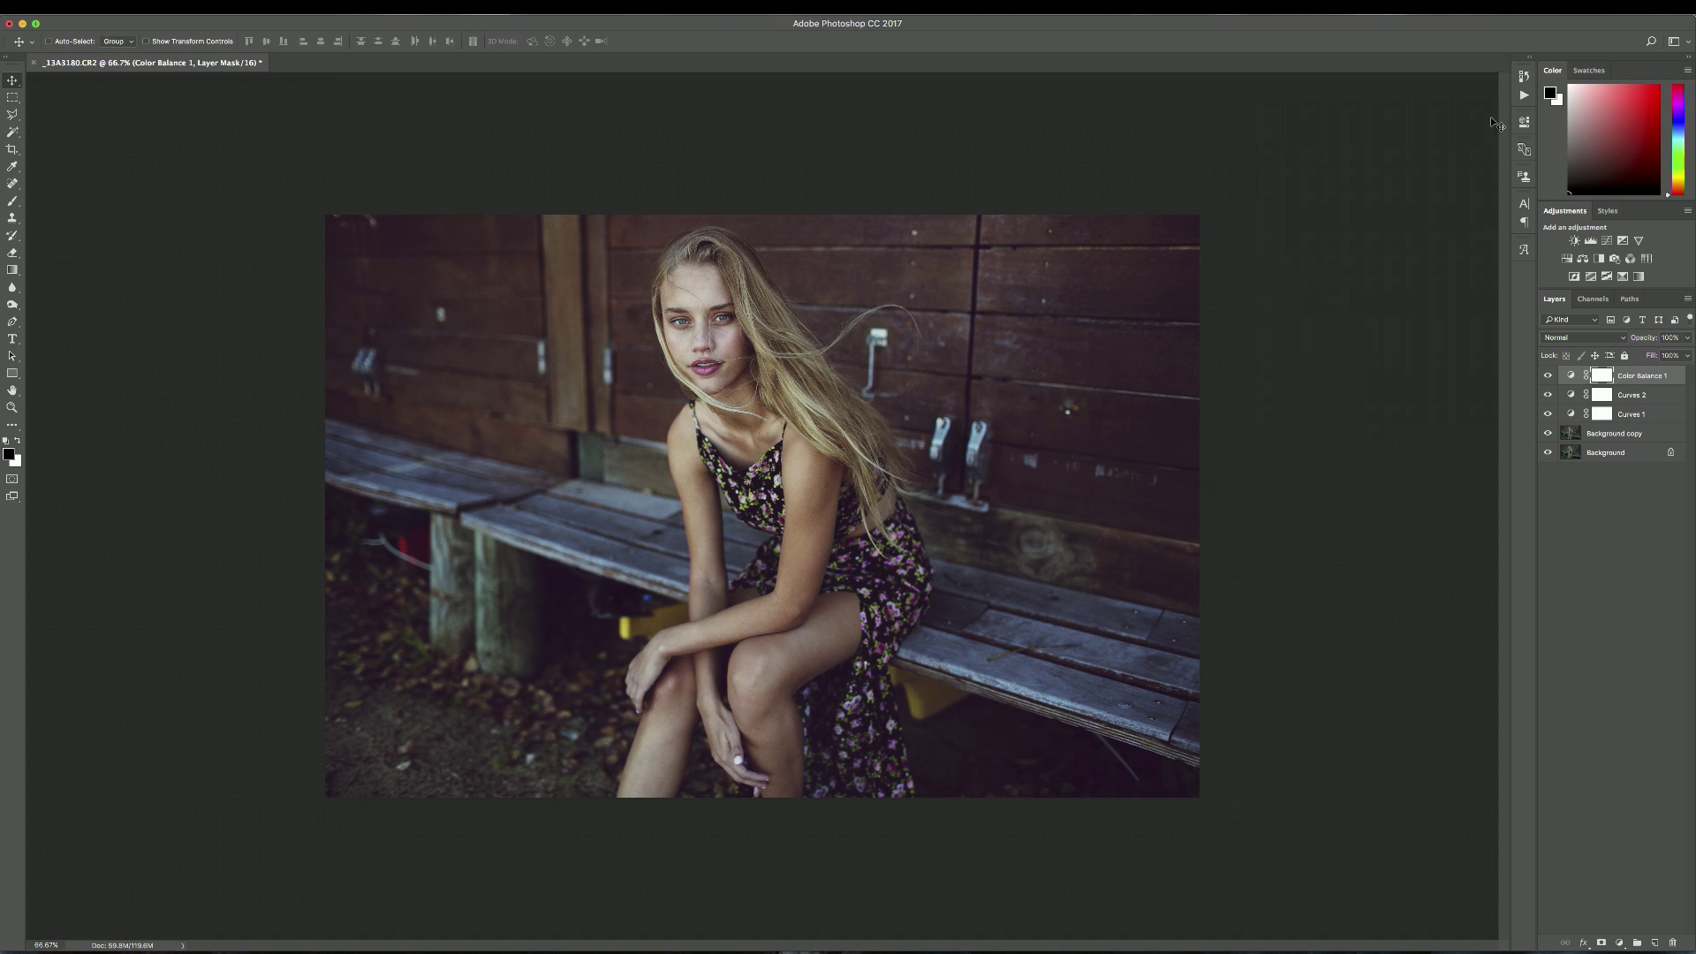
left_click(1548, 376)
left_click(1548, 377)
left_click(1548, 377)
Step: Add a Warming Filter (85) Photo Filter layer, raise its Density, and compare it on and off
left_click(1621, 943)
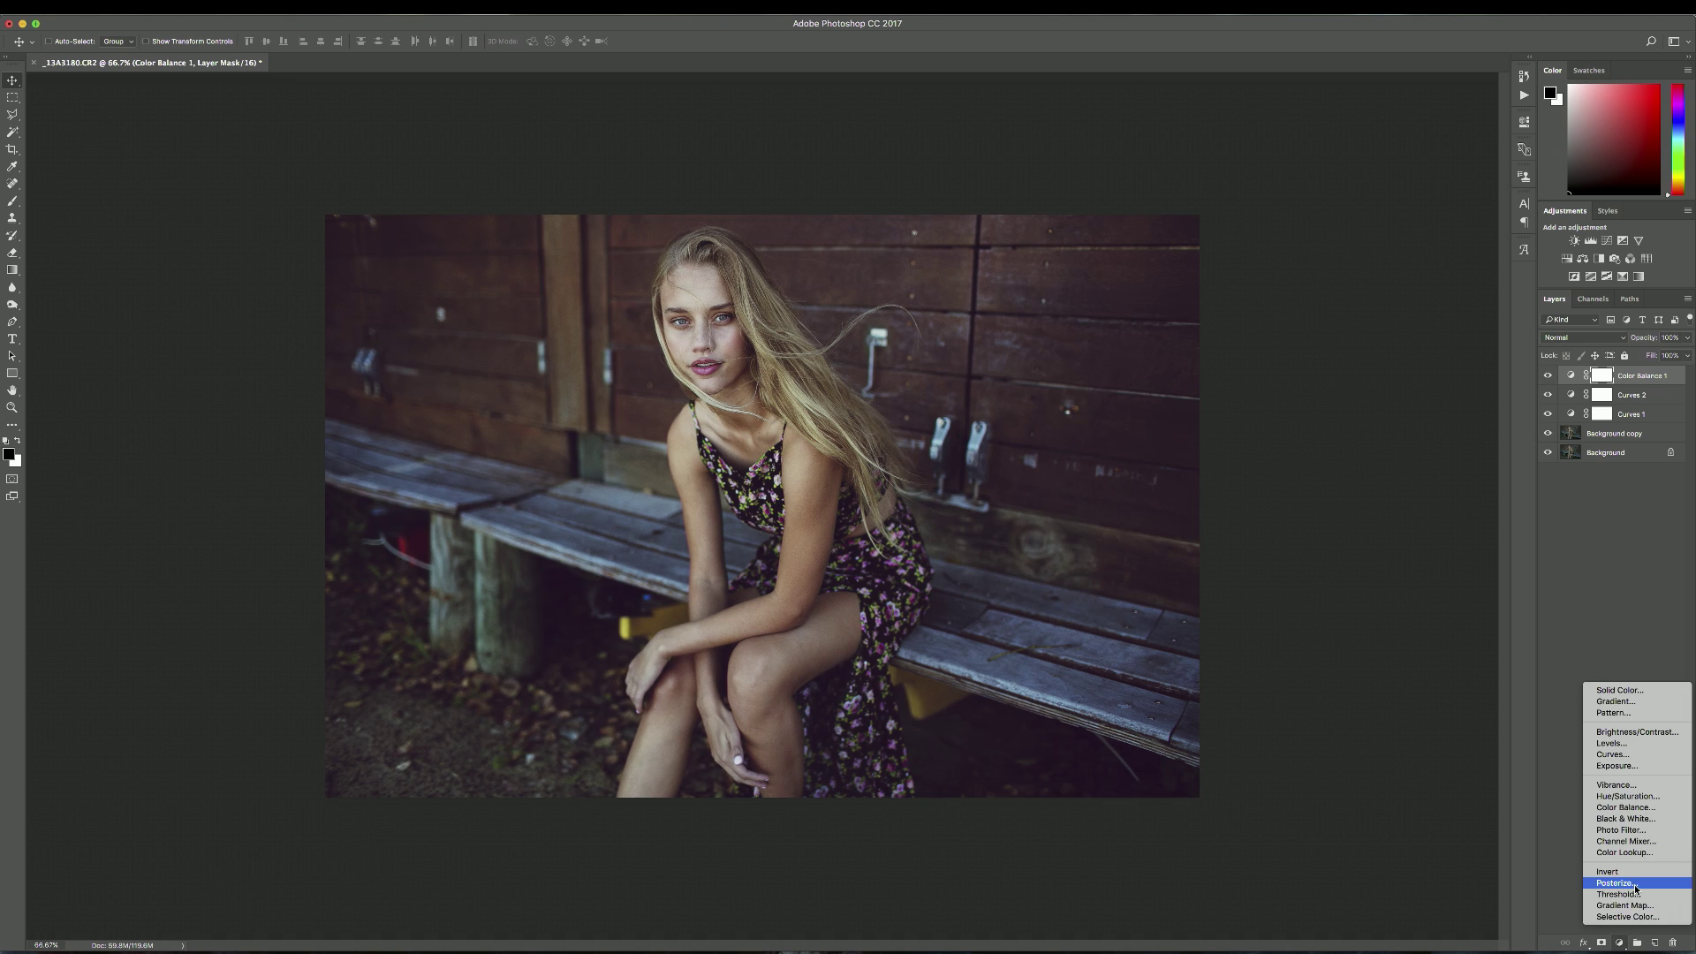
left_click(1645, 831)
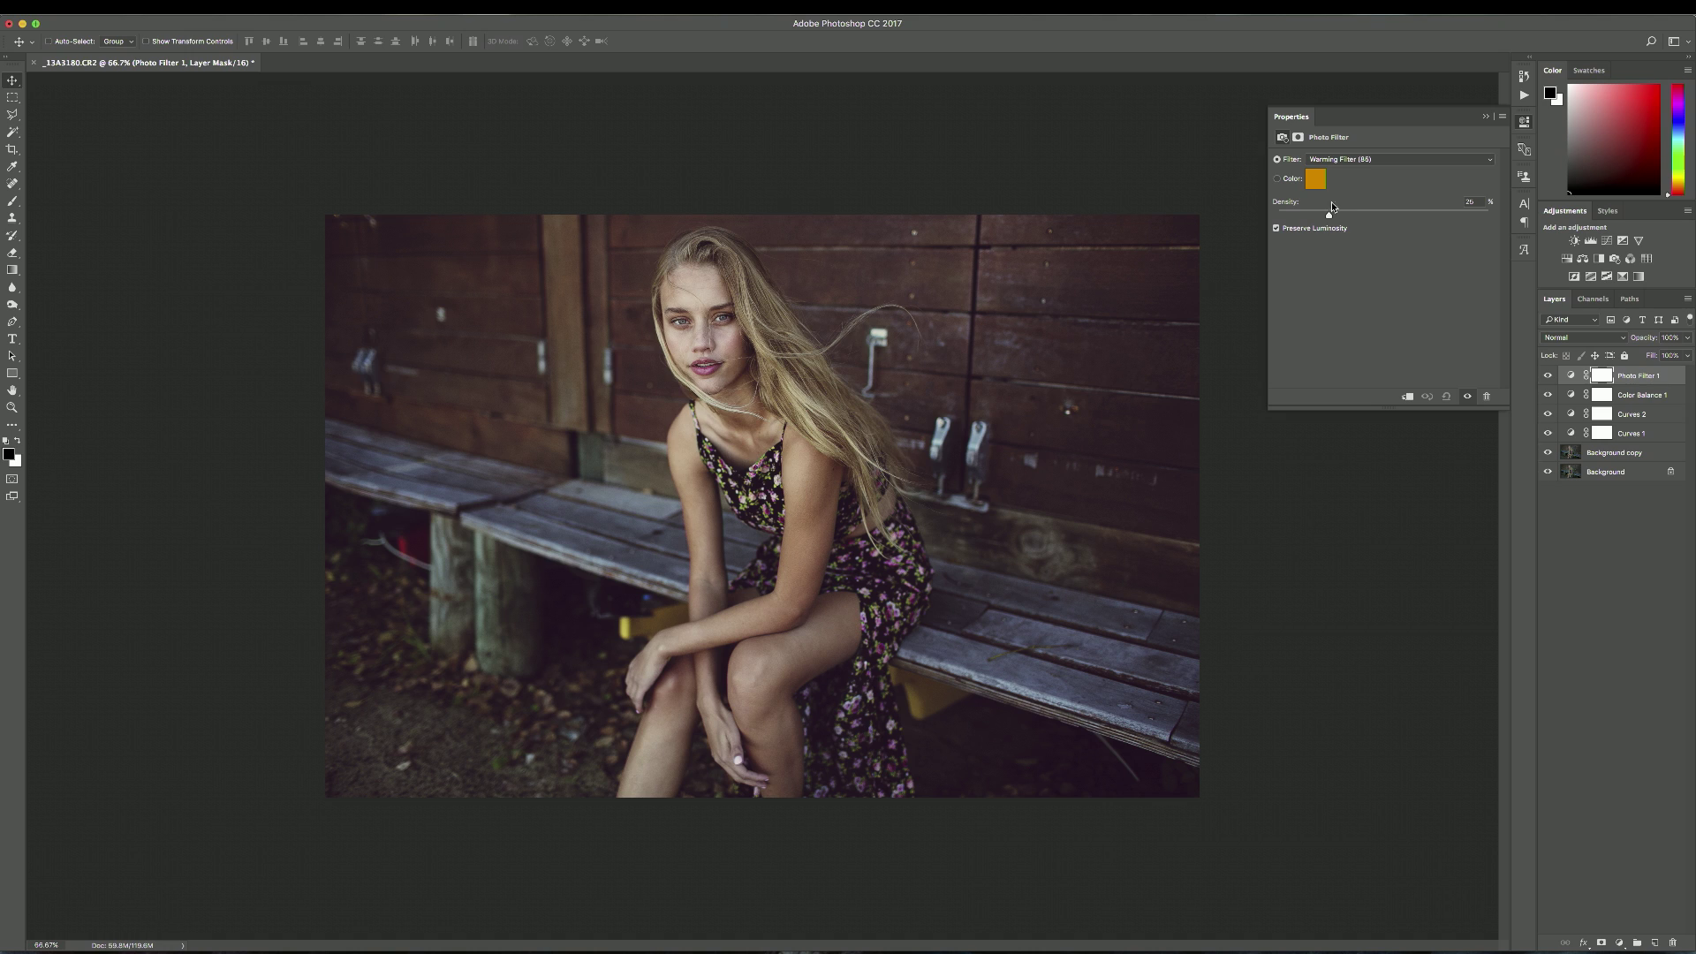
left_click(1549, 376)
left_click(1549, 376)
left_click_drag(1389, 218, 1326, 219)
left_click(1547, 379)
left_click(1547, 379)
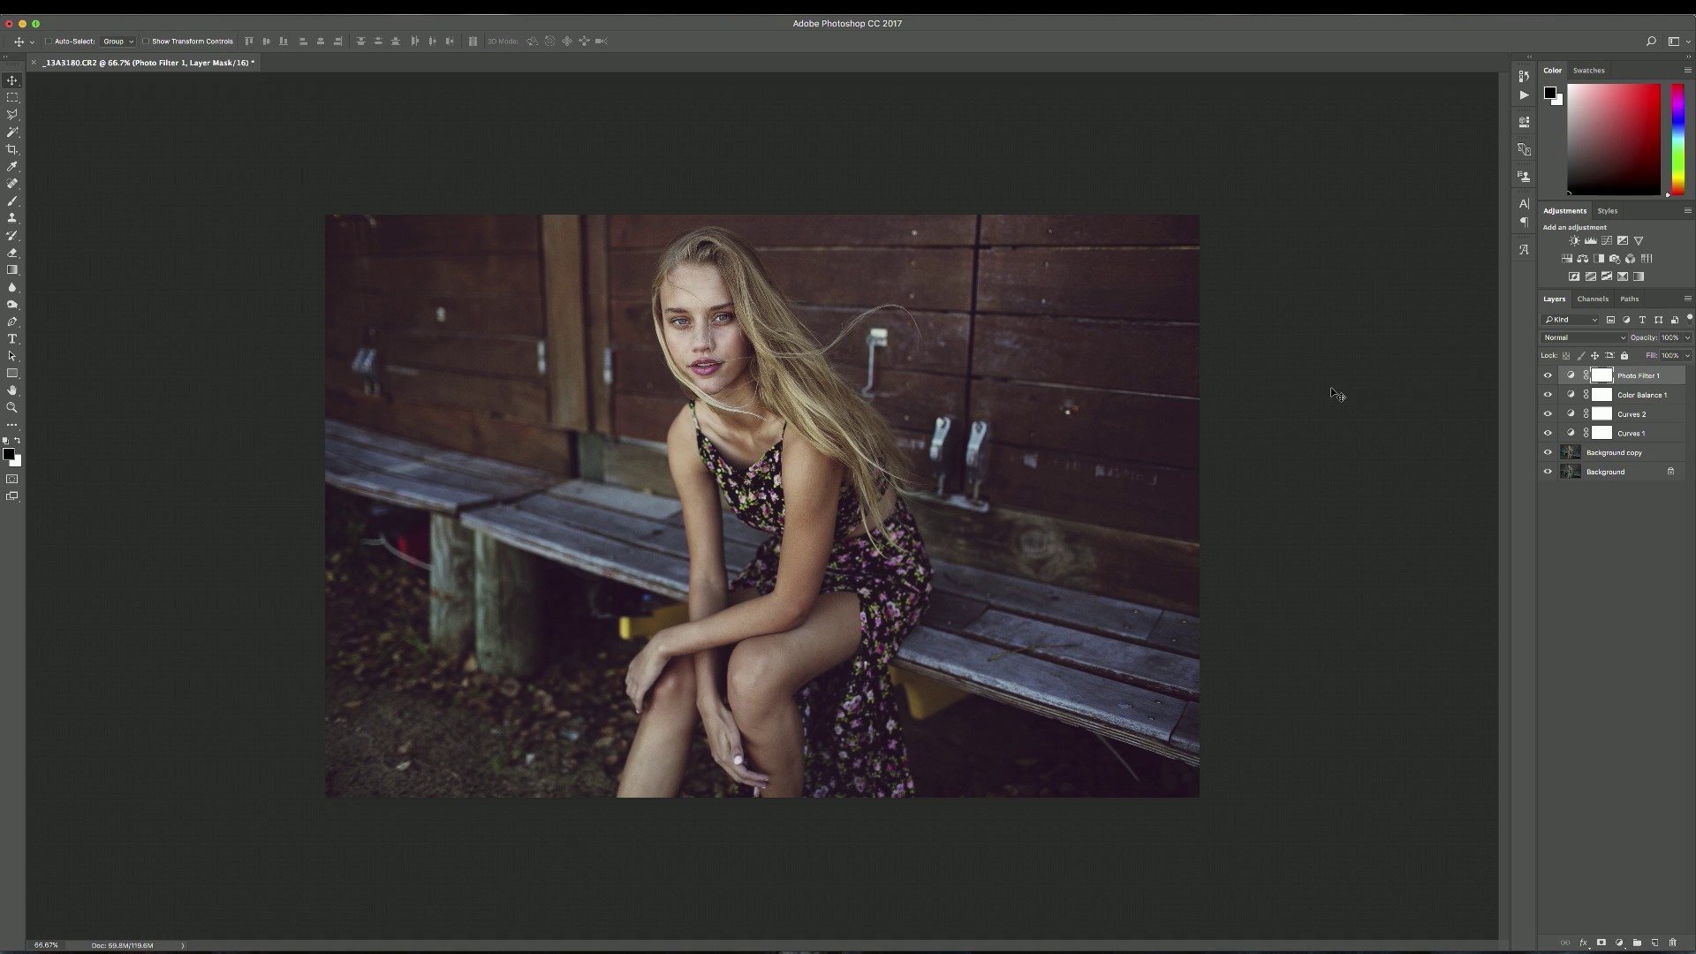
left_click(1548, 472, "alt")
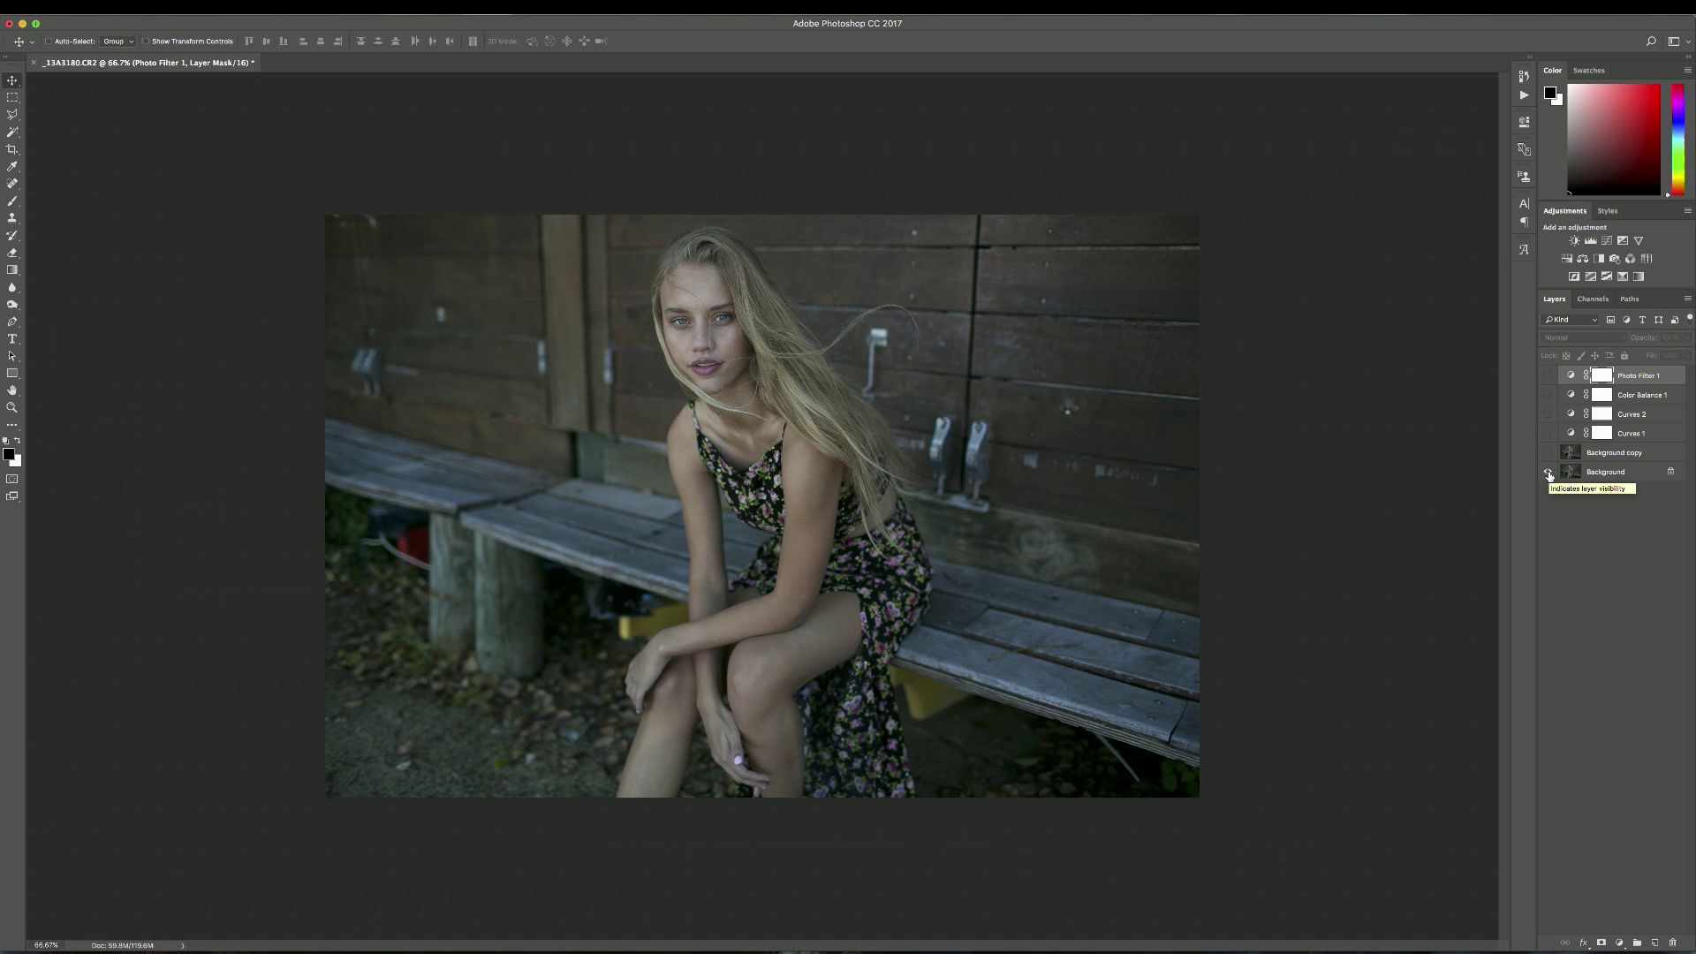
left_click(1548, 473, "alt")
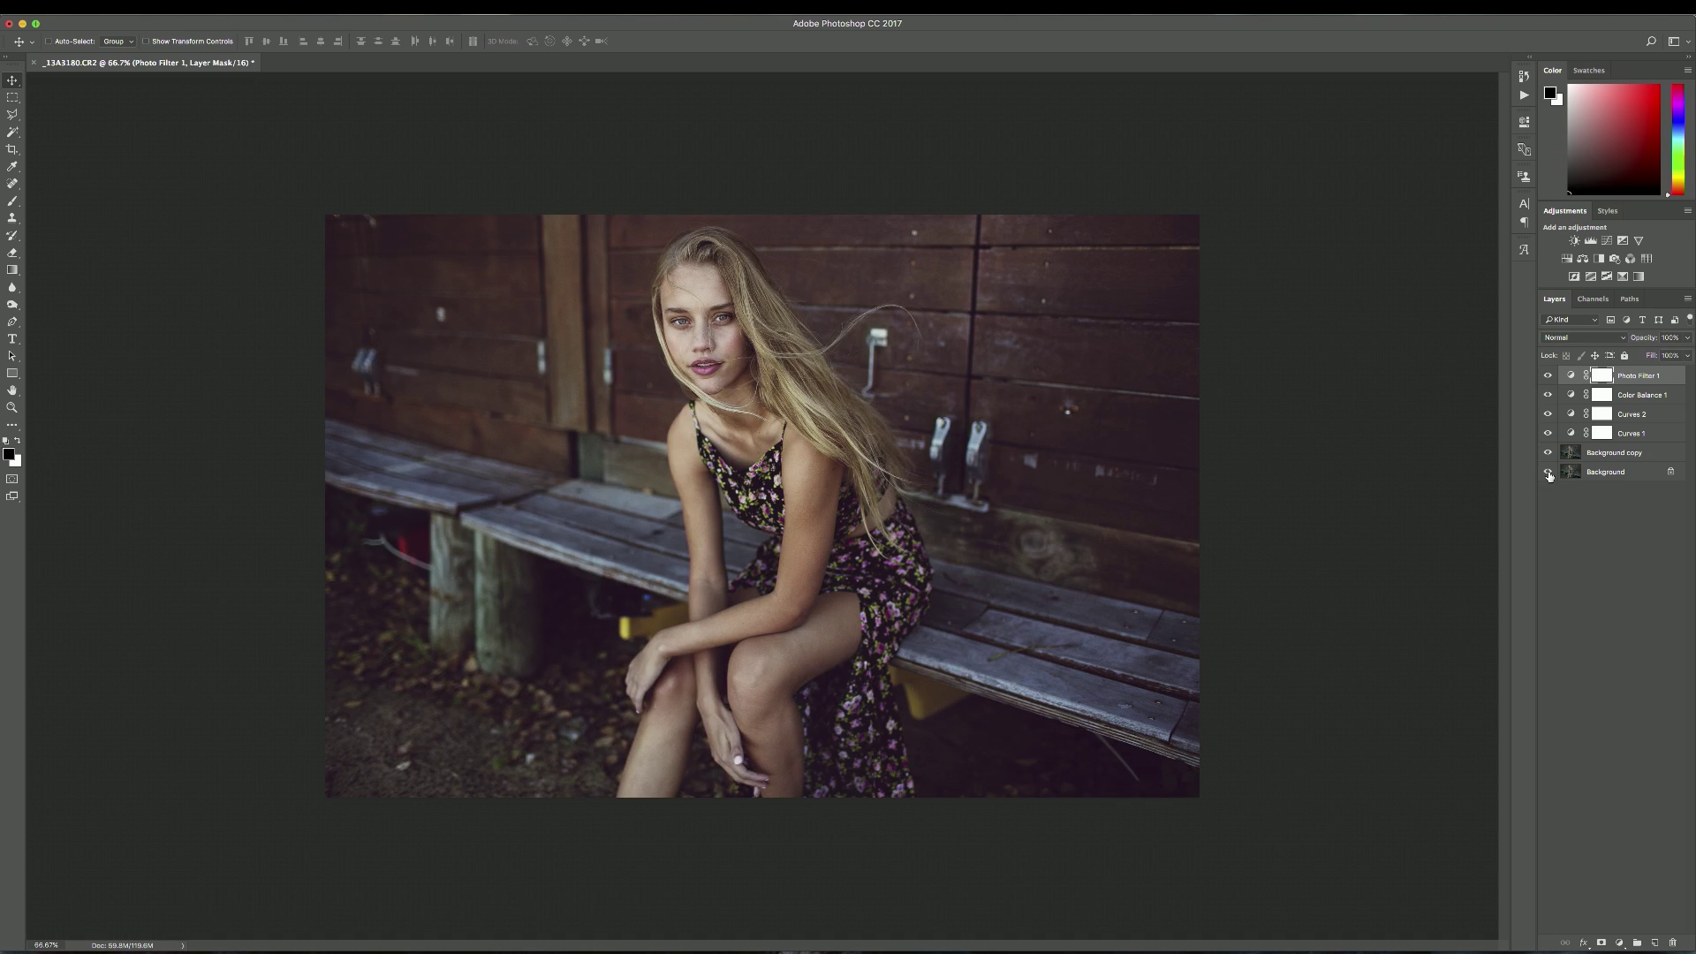